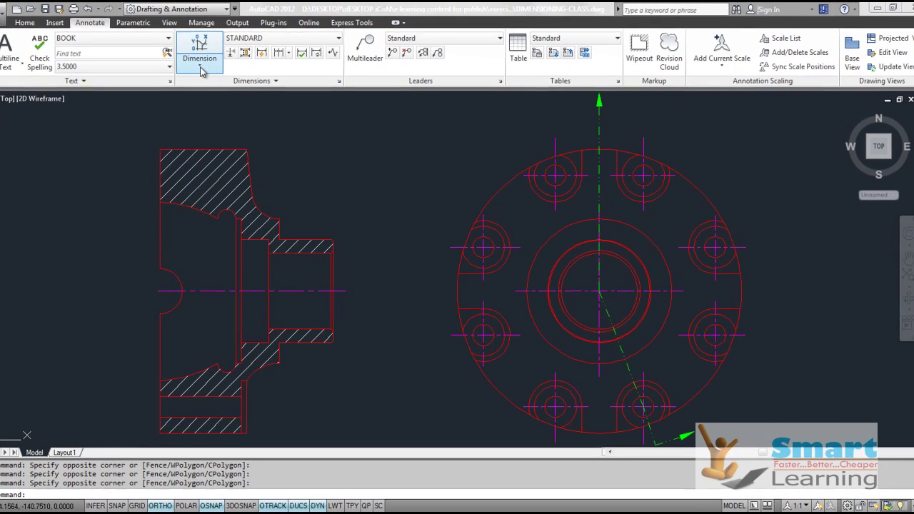
left_click(199, 65)
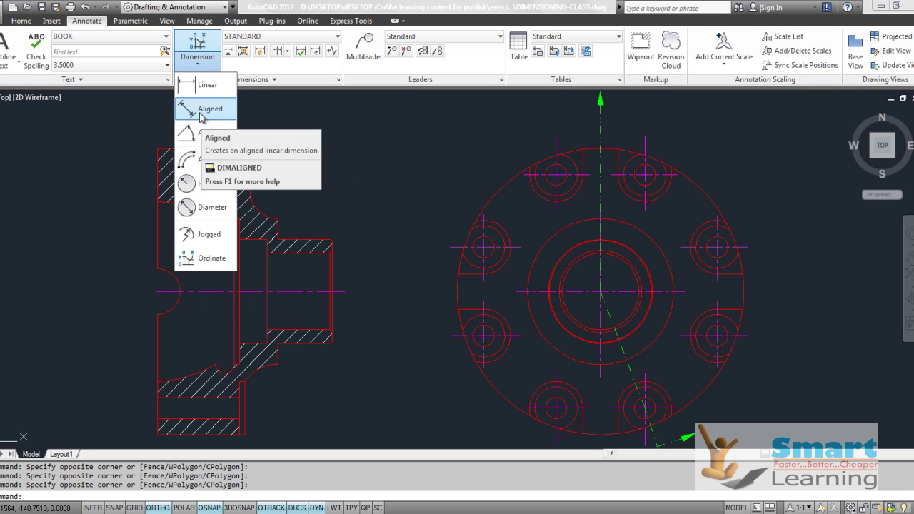
left_click(271, 73)
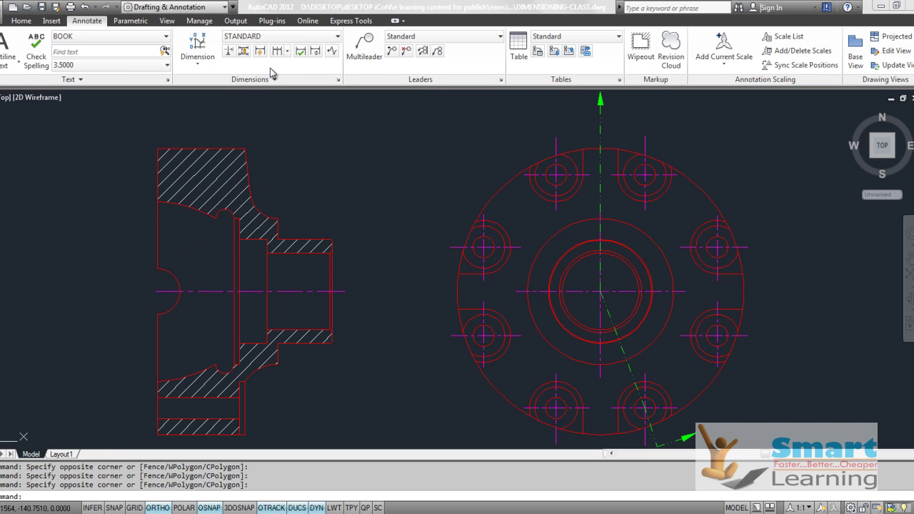
left_click(287, 51)
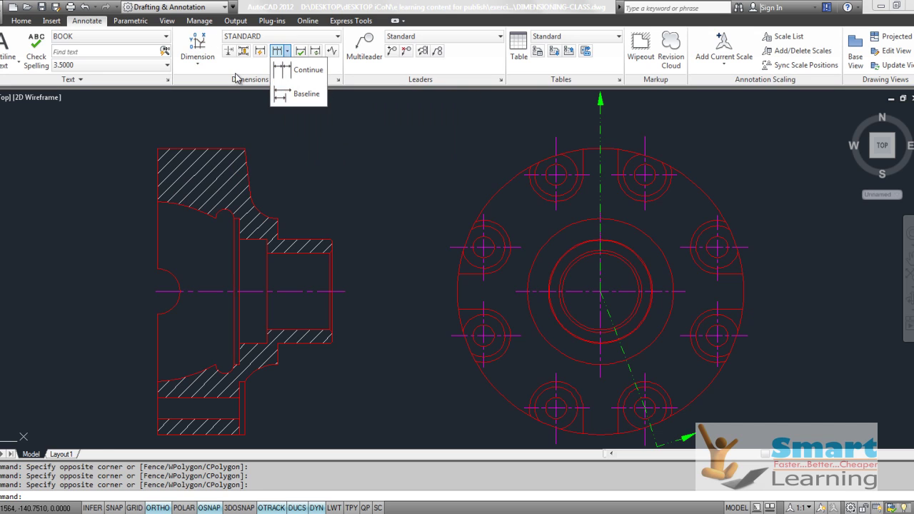
left_click(198, 66)
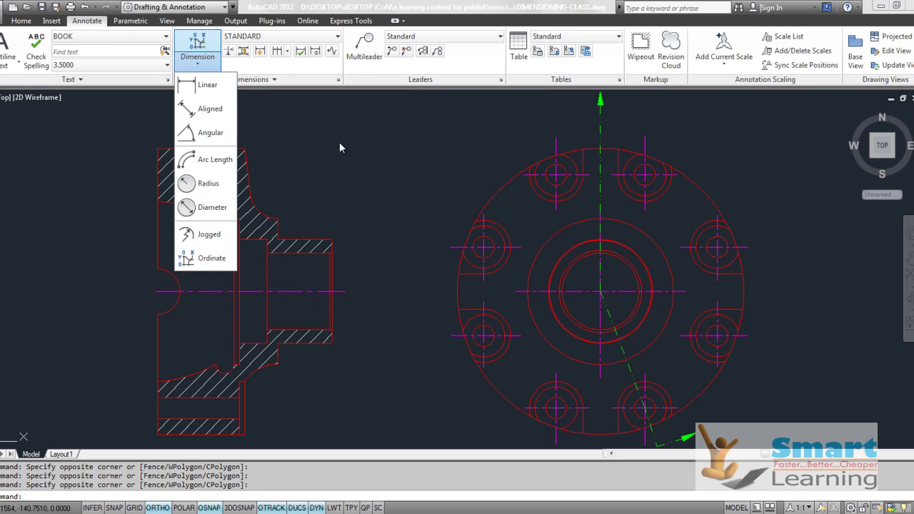
Add a linear 84 dimension from the section's lower-left to lower-right corner, placed below.
left_click(213, 87)
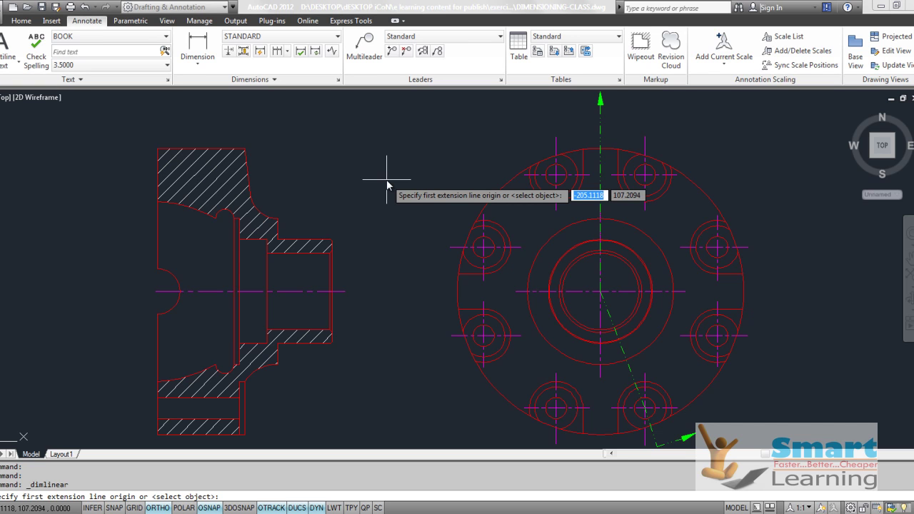
middle_click_drag(360, 203, 422, 138)
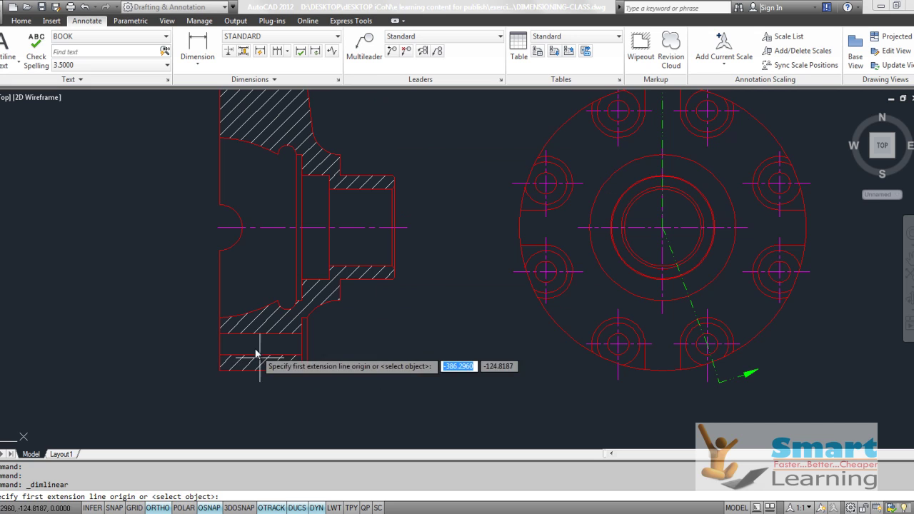
left_click(217, 371)
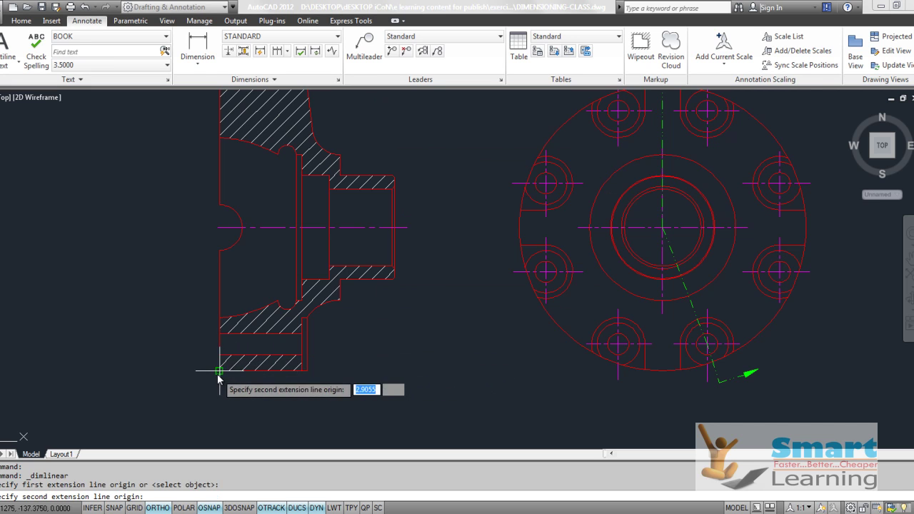
left_click(302, 371)
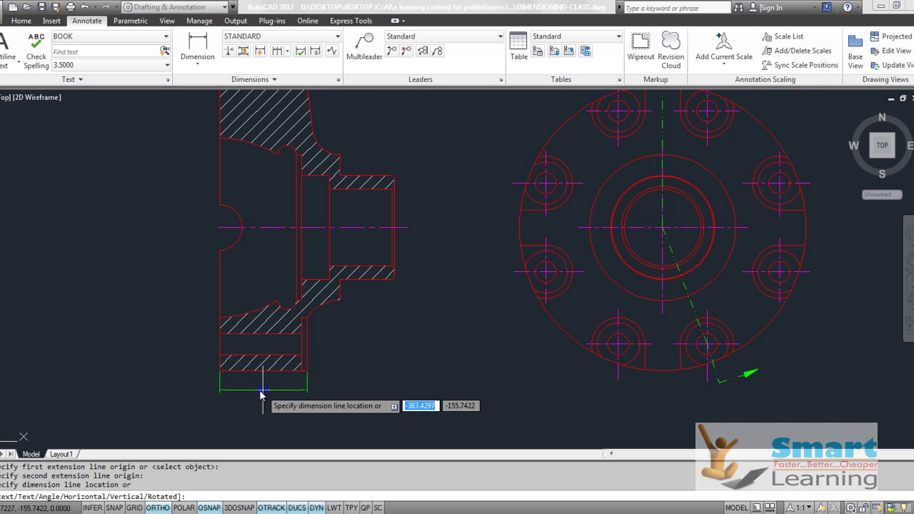
scroll(260, 390, "up", 5)
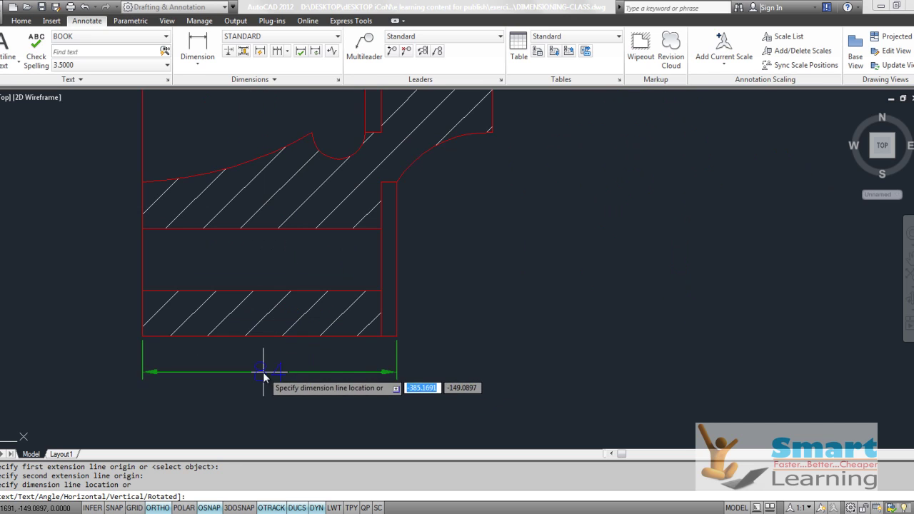
left_click(261, 372)
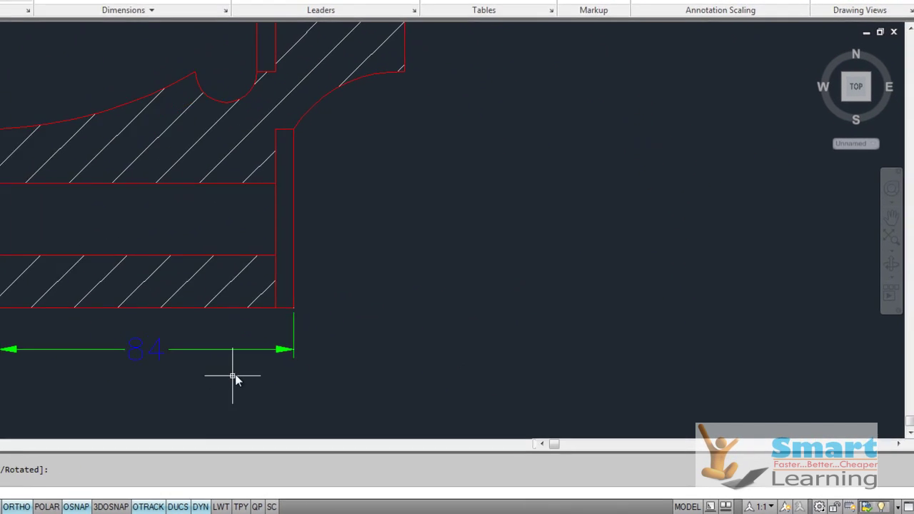
scroll(235, 378, "down", 4)
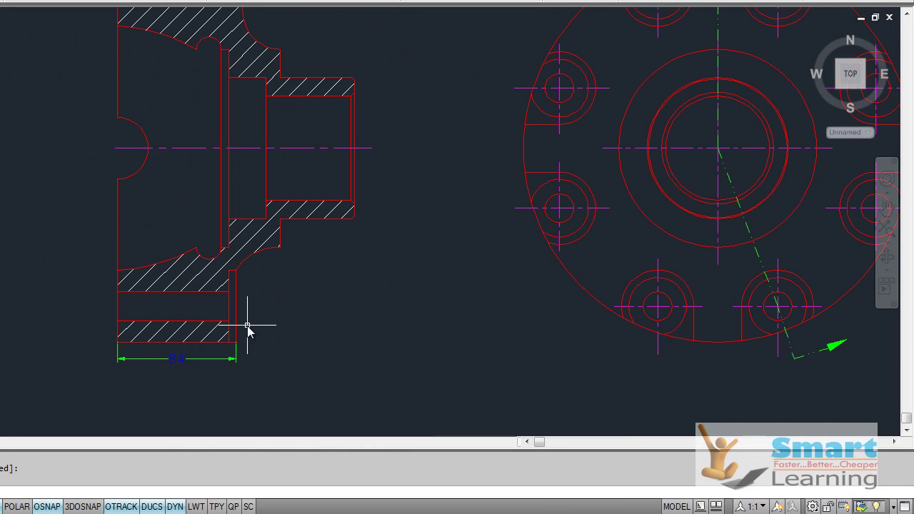
middle_click_drag(312, 298, 257, 335)
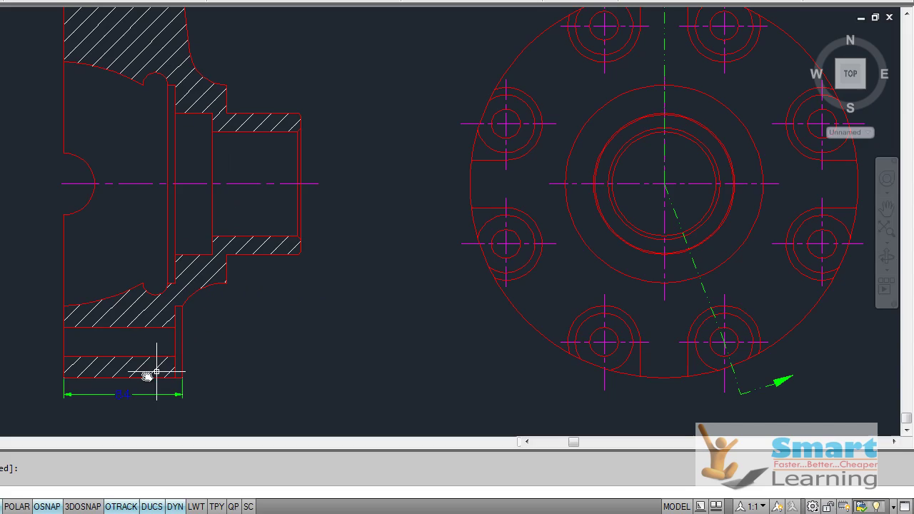
left_click(155, 394)
left_click(111, 394)
Add a horizontal 51 linear dimension across the lower hub step, placed below it.
mouse_move(122, 394)
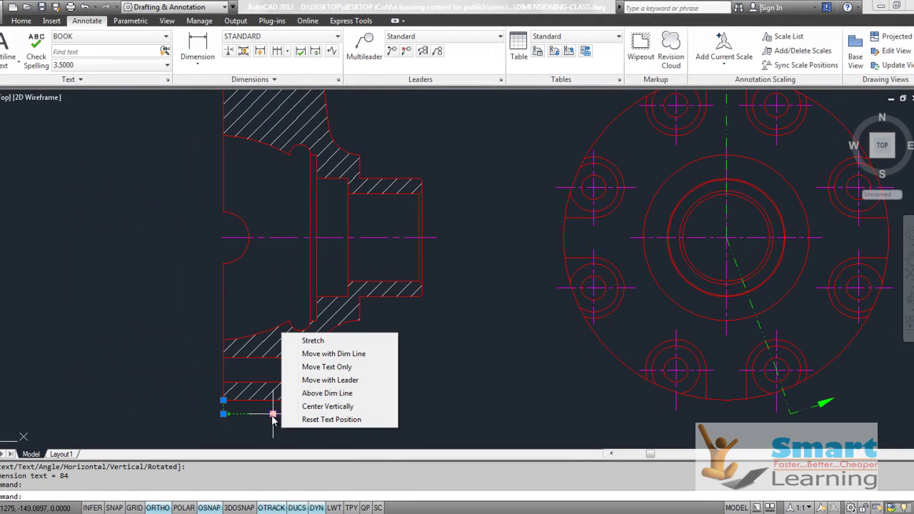
right_click(273, 414)
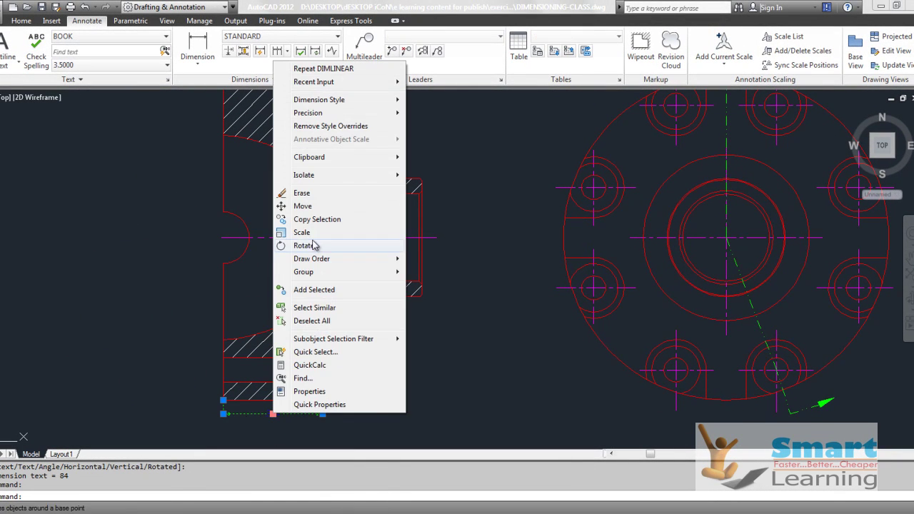
left_click(312, 297)
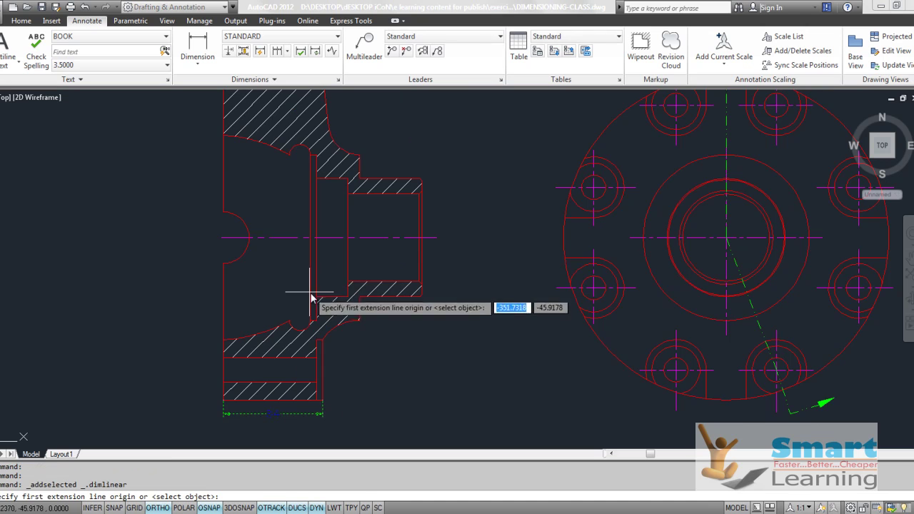
scroll(335, 304, "up", 3)
left_click(356, 297)
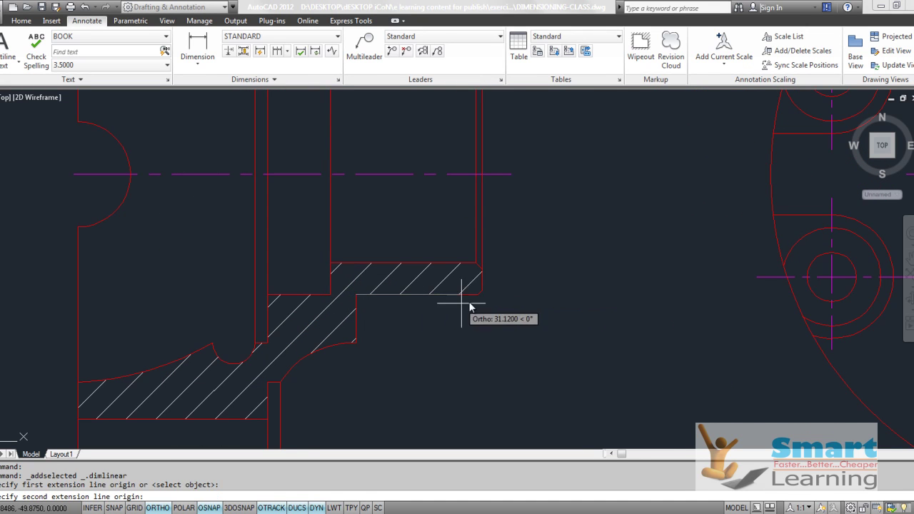
left_click(478, 295)
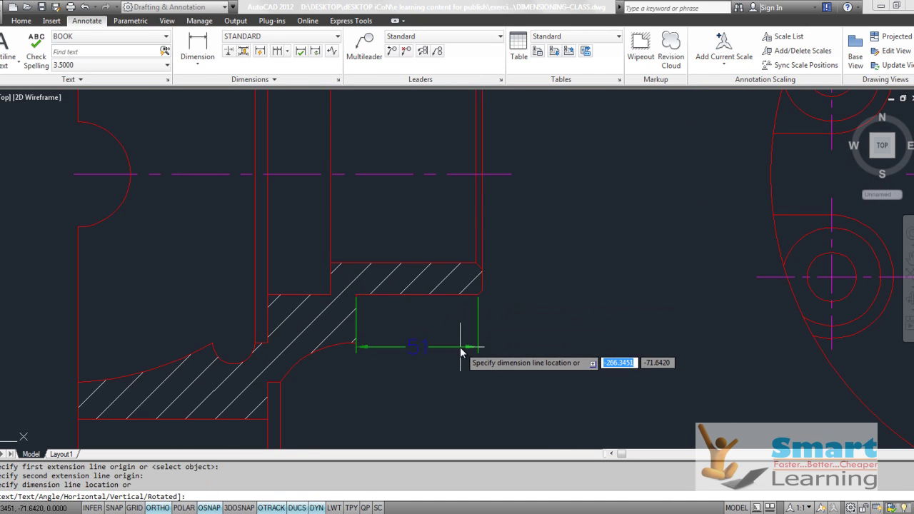
left_click(469, 324)
scroll(430, 345, "down", 4)
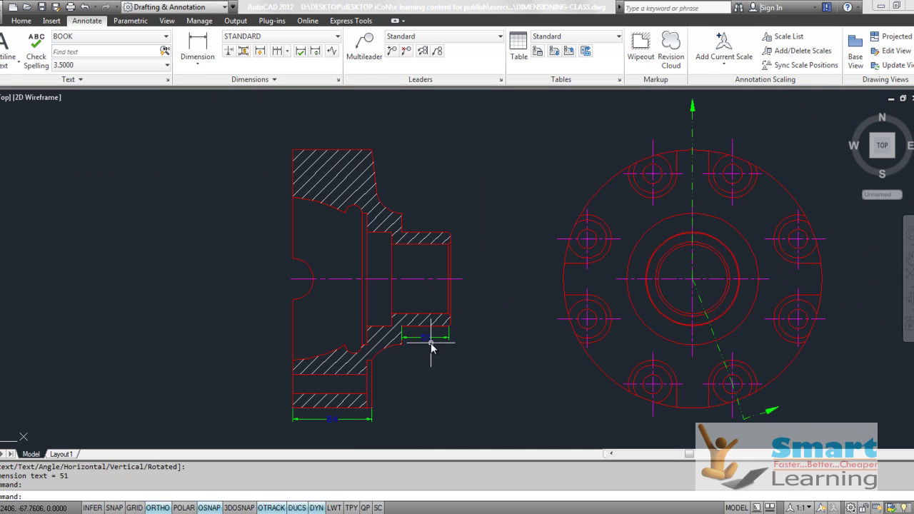
Add a vertical 20 linear dimension on the upper hub step, placed to its right.
right_click(428, 343)
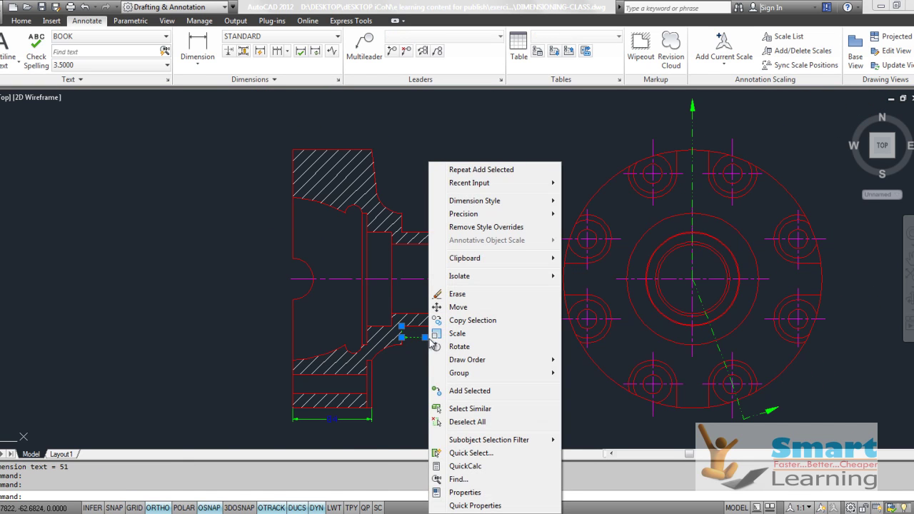
left_click(466, 394)
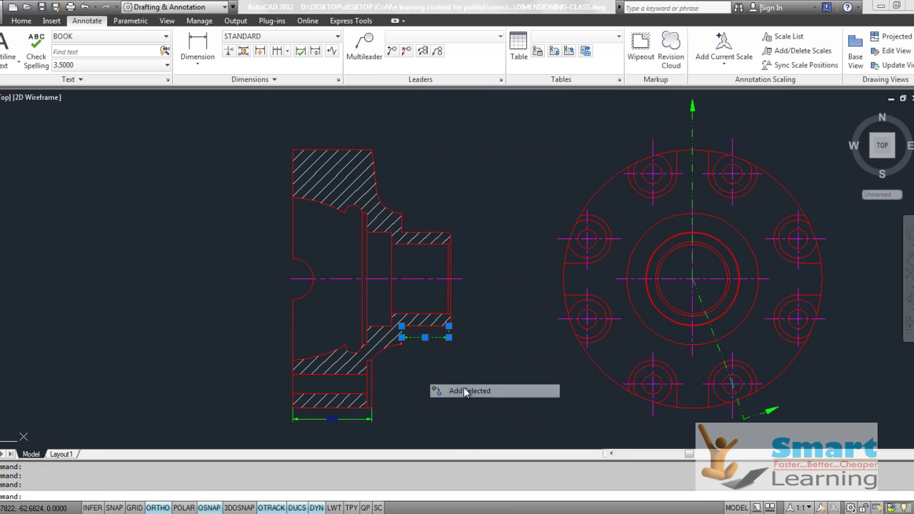
scroll(449, 306, "up", 4)
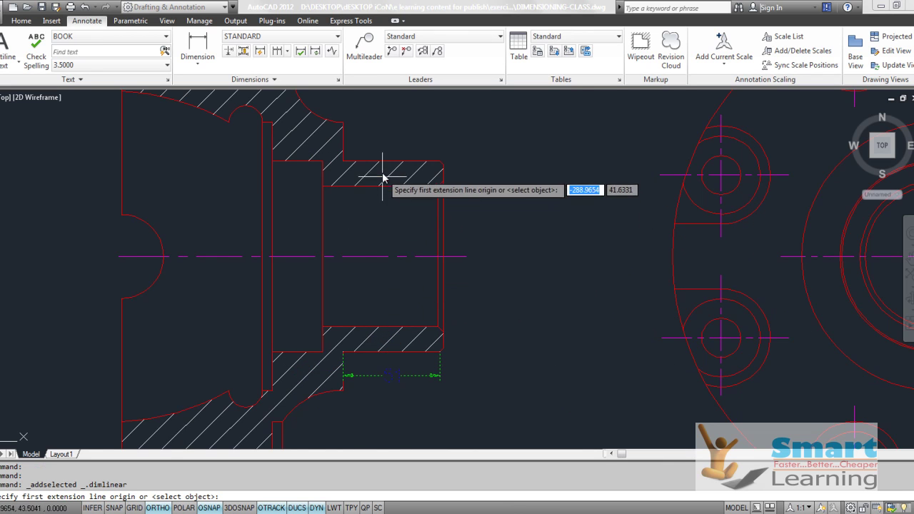
middle_click_drag(354, 139, 367, 218)
left_click(356, 202)
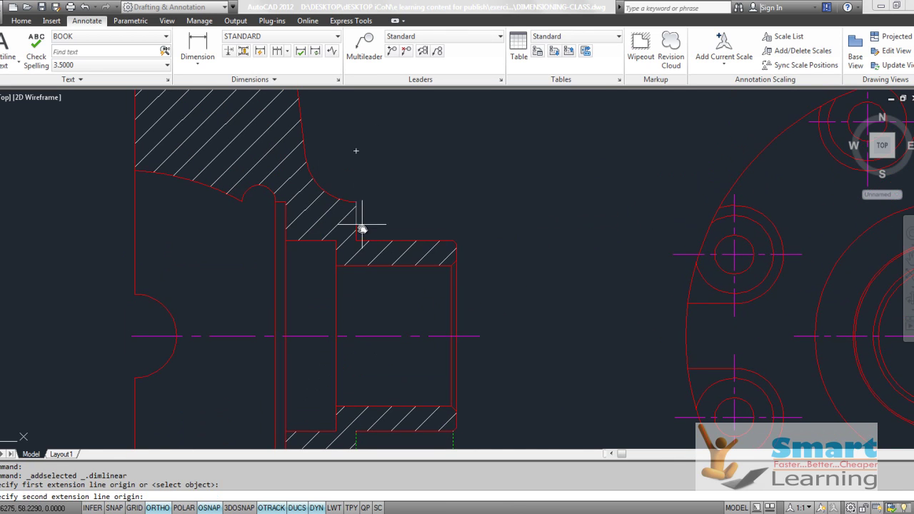
left_click(356, 241)
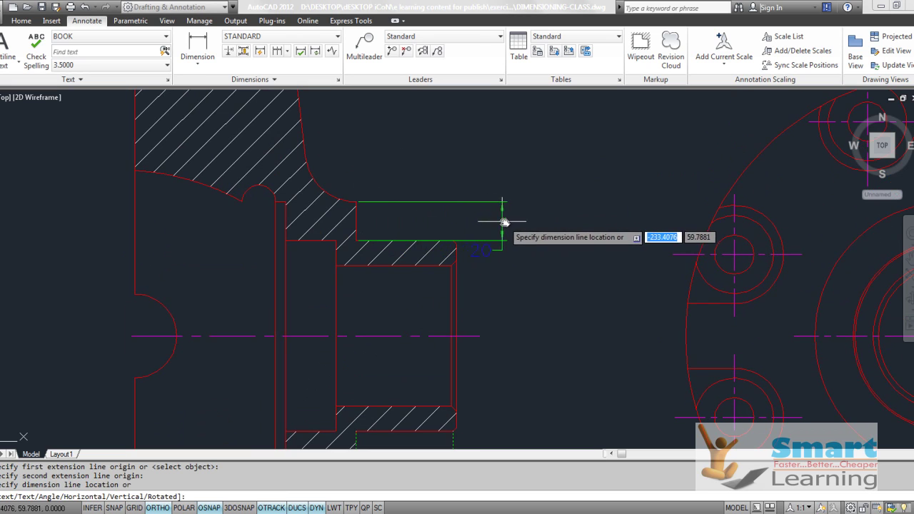
left_click(504, 222)
scroll(451, 196, "down", 2)
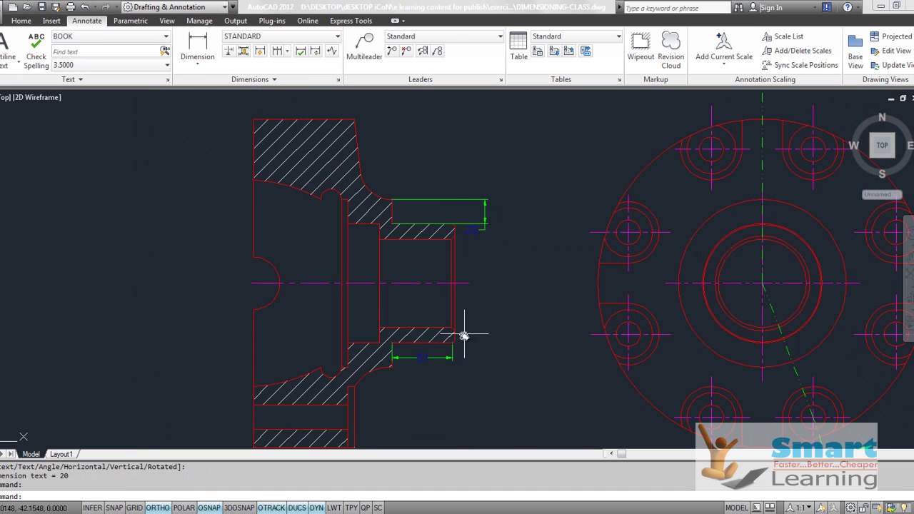
Place an aligned 4 dimension between both ends of the lower chamfer, beside it.
left_click(200, 67)
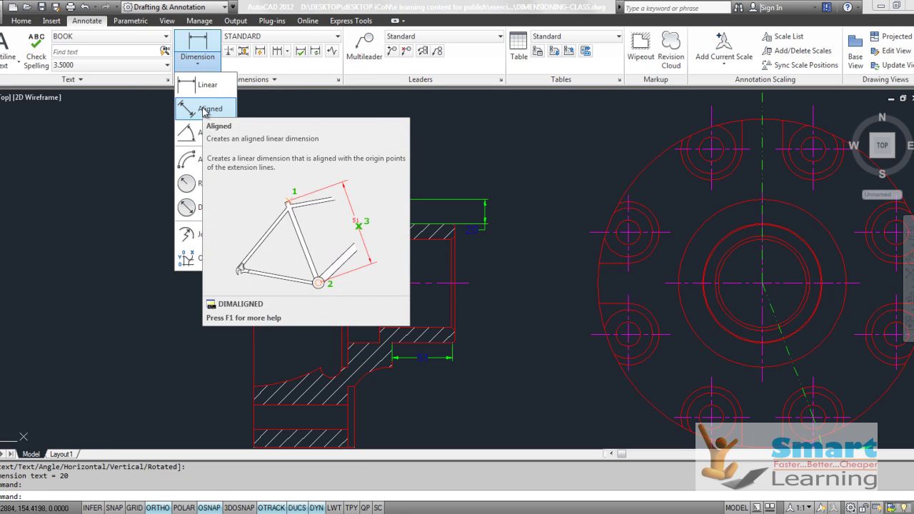
left_click(205, 109)
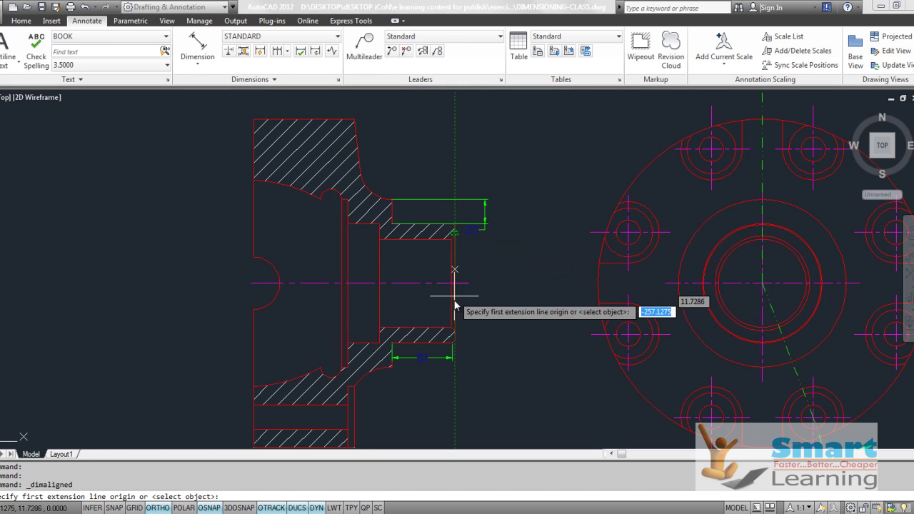
scroll(451, 346, "up", 8)
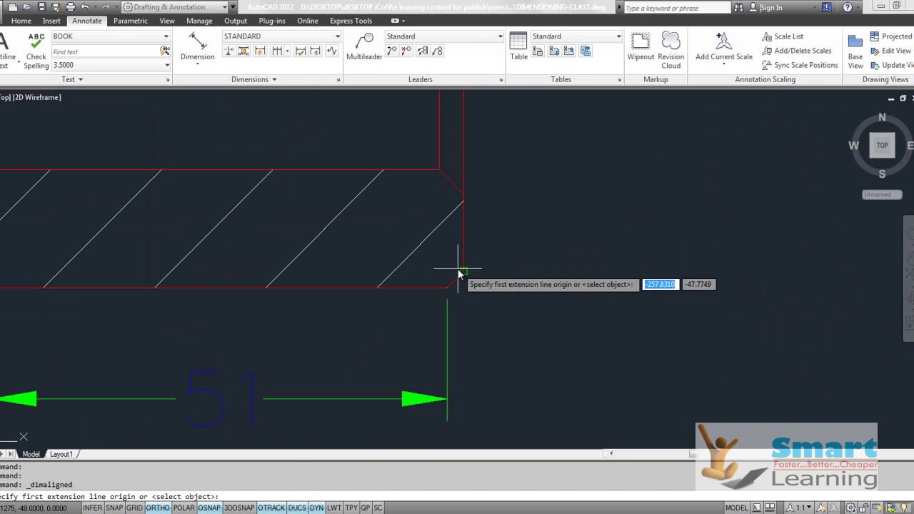
left_click(438, 174)
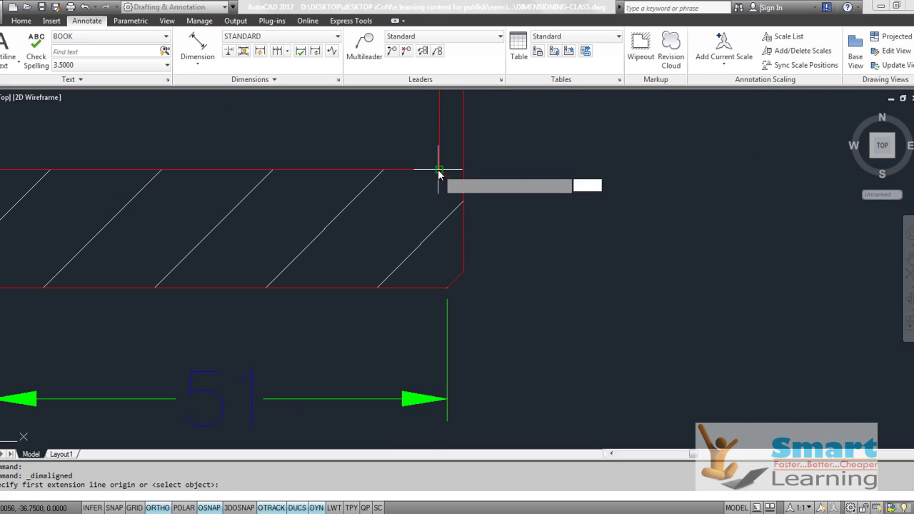
left_click(463, 194)
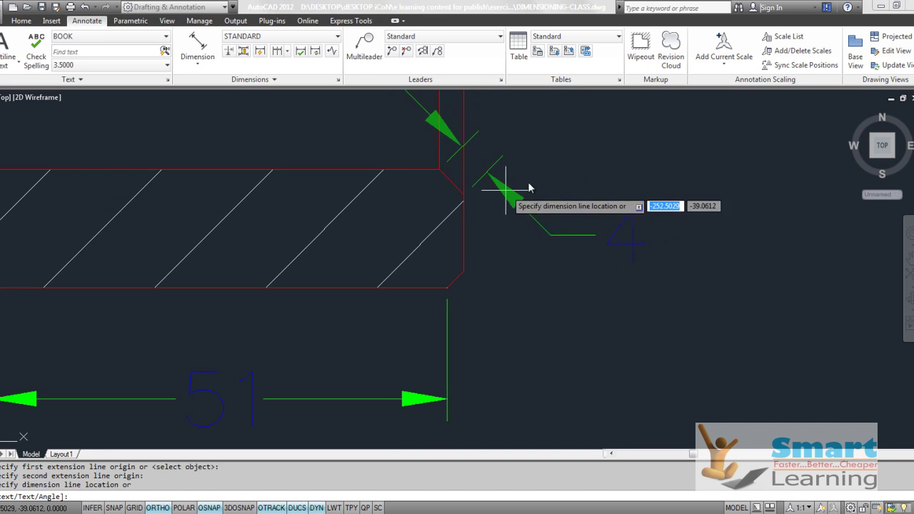
scroll(512, 193, "down", 2)
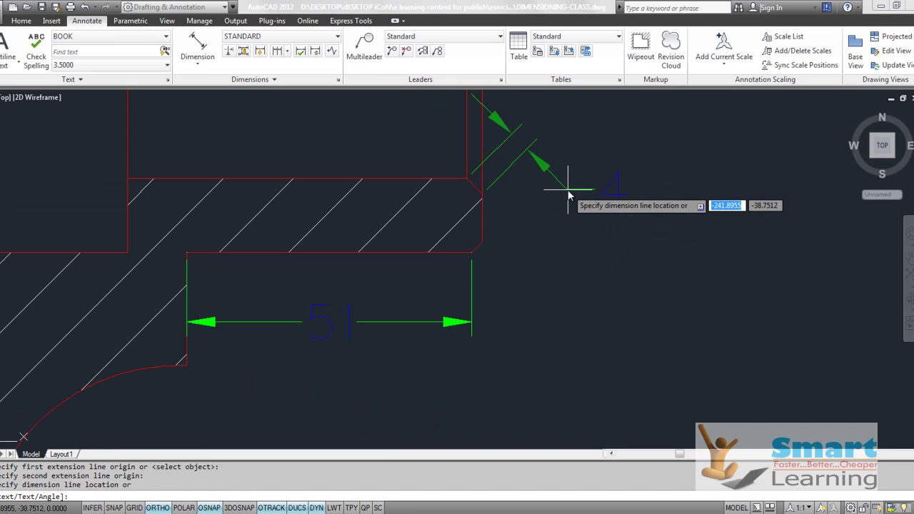
left_click(548, 201)
scroll(259, 146, "down", 3)
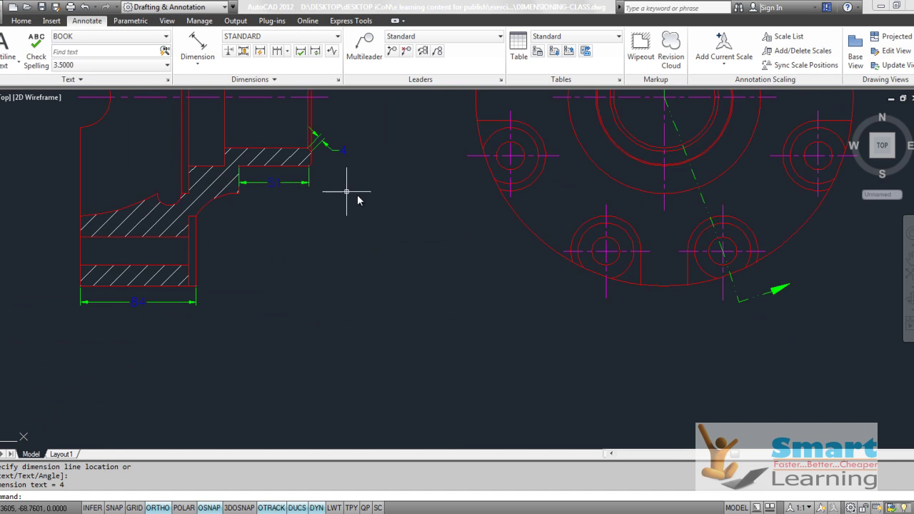
mouse_move(353, 214)
middle_mouse_down()
mouse_move(312, 293)
mouse_move(289, 300)
middle_mouse_up()
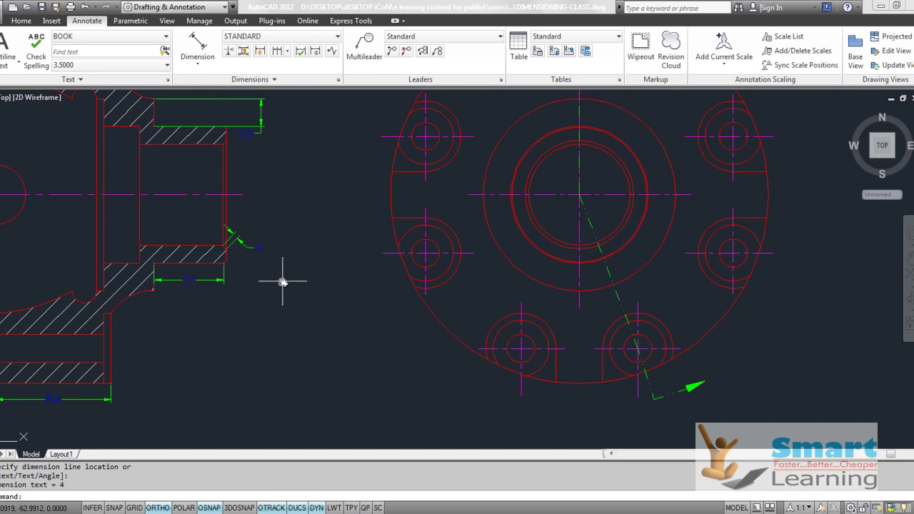
Add a 90° angular dimension between the section's top and left edges at the corner.
left_click(199, 68)
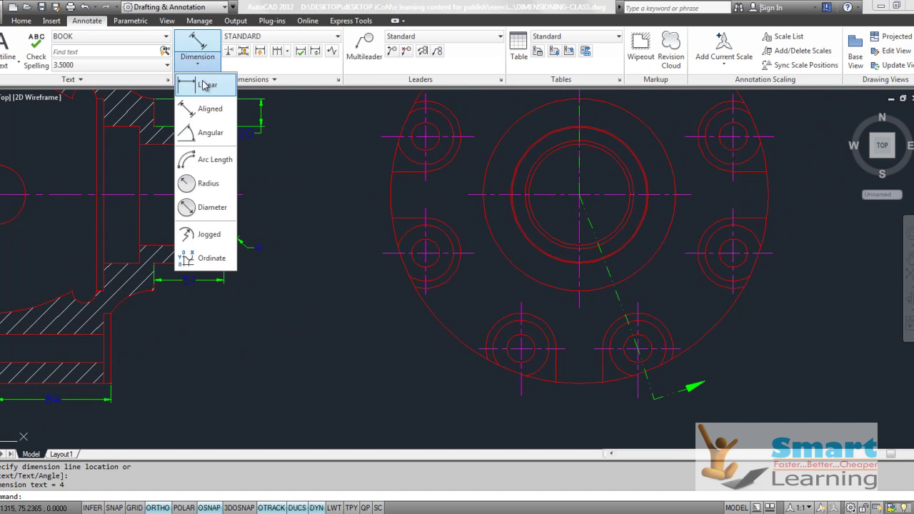
left_click(209, 133)
middle_click_drag(265, 200, 402, 269)
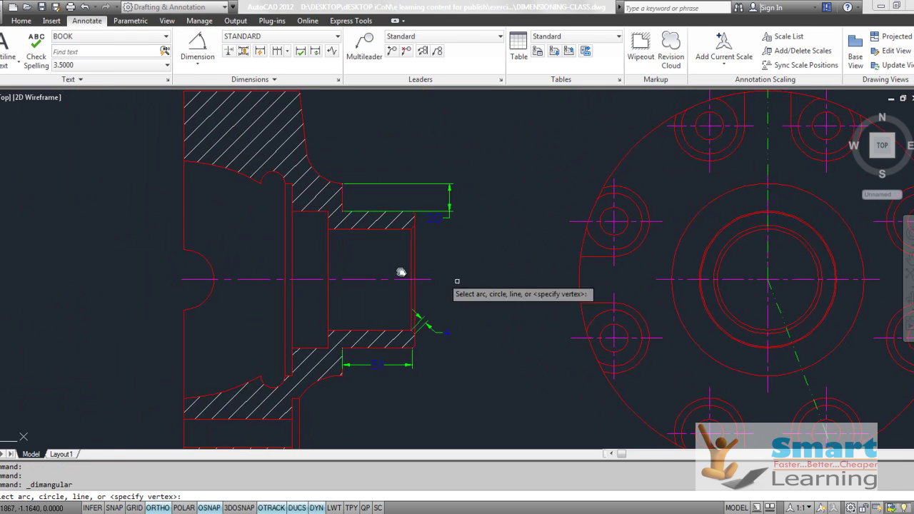
scroll(274, 228, "down", 2)
scroll(221, 140, "up", 5)
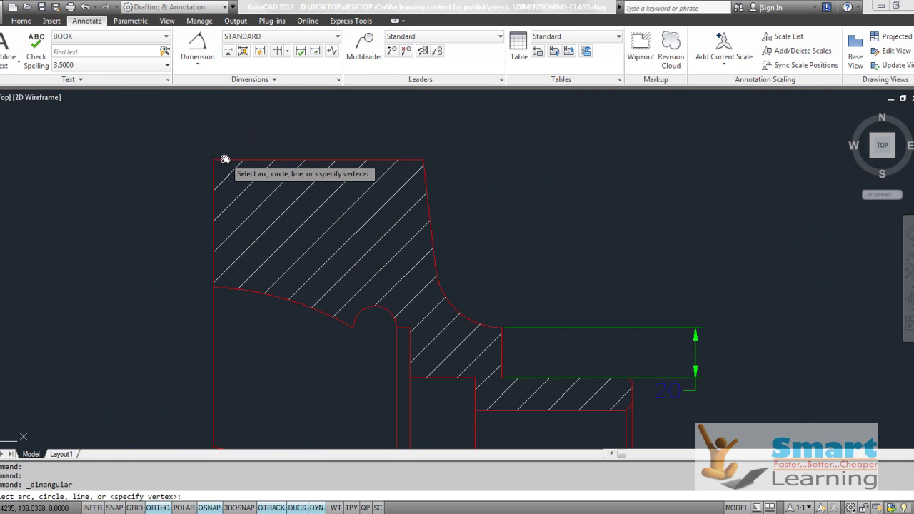
left_click(222, 141)
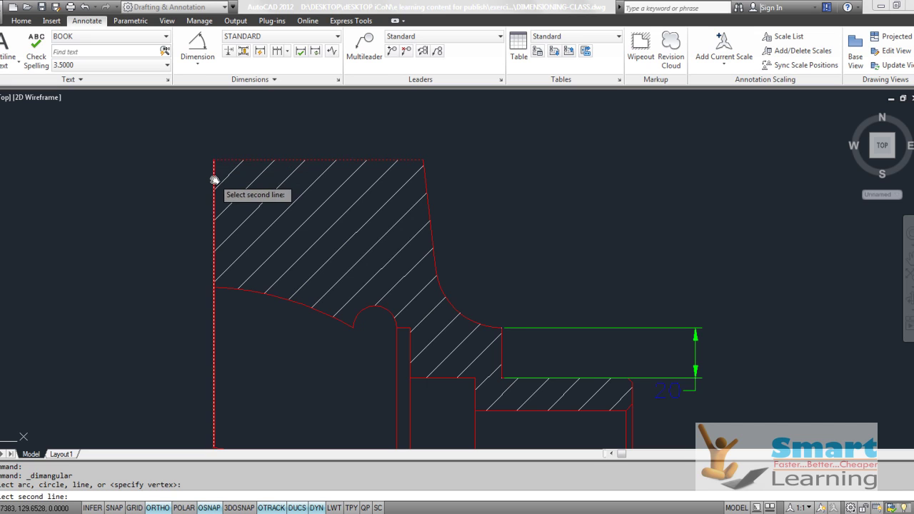
left_click(214, 180)
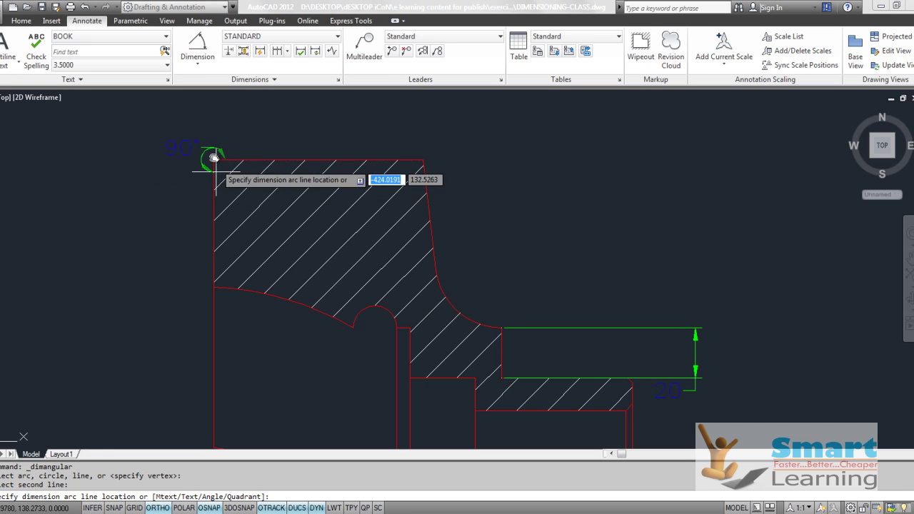
left_click(189, 123)
scroll(343, 161, "down", 4)
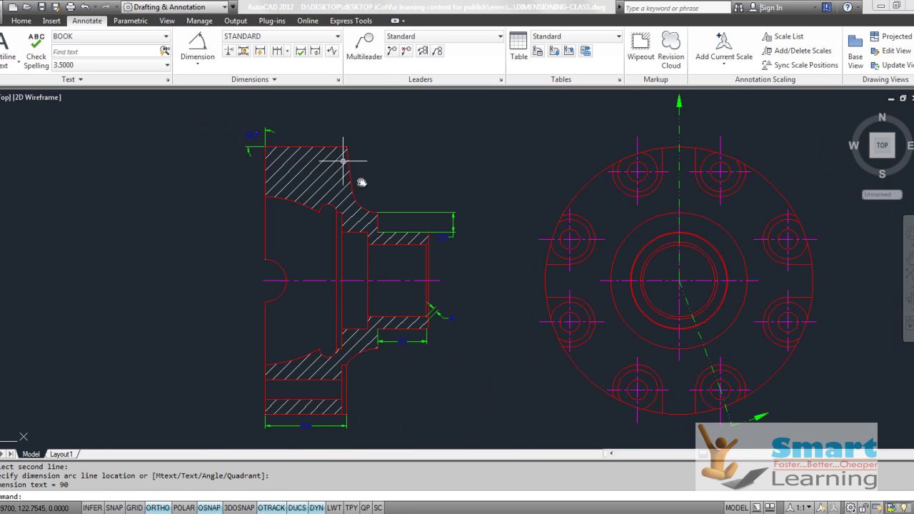
middle_click_drag(341, 292, 347, 259)
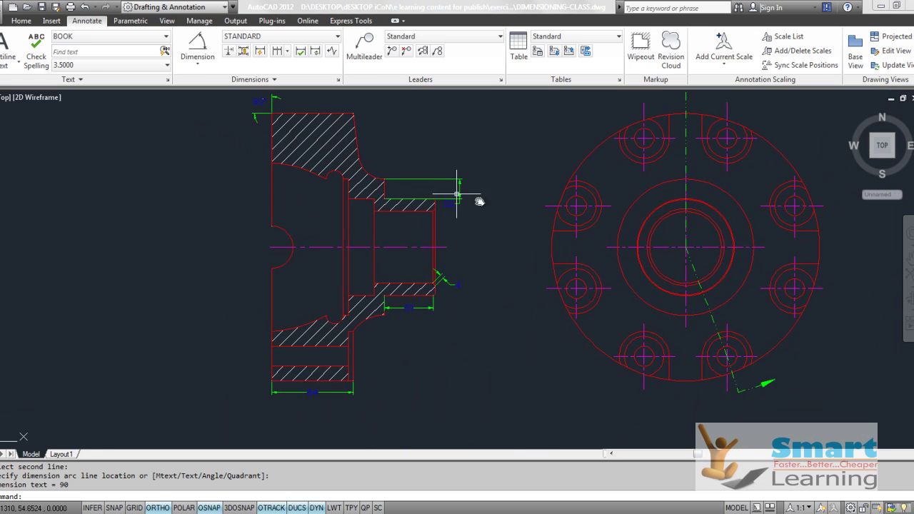
scroll(402, 335, "up", 4)
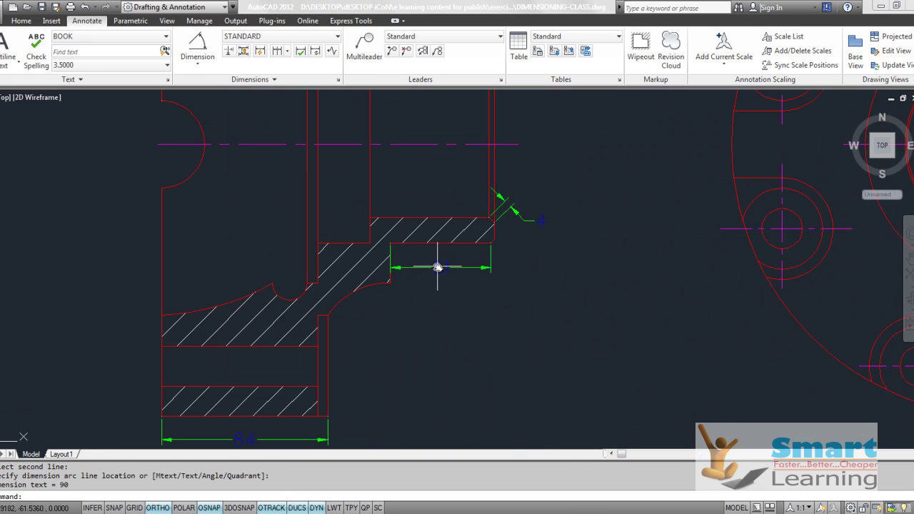
Add a vertical 173 linear dimension placed on the left side of the flange section.
left_click(438, 267)
right_click(437, 270)
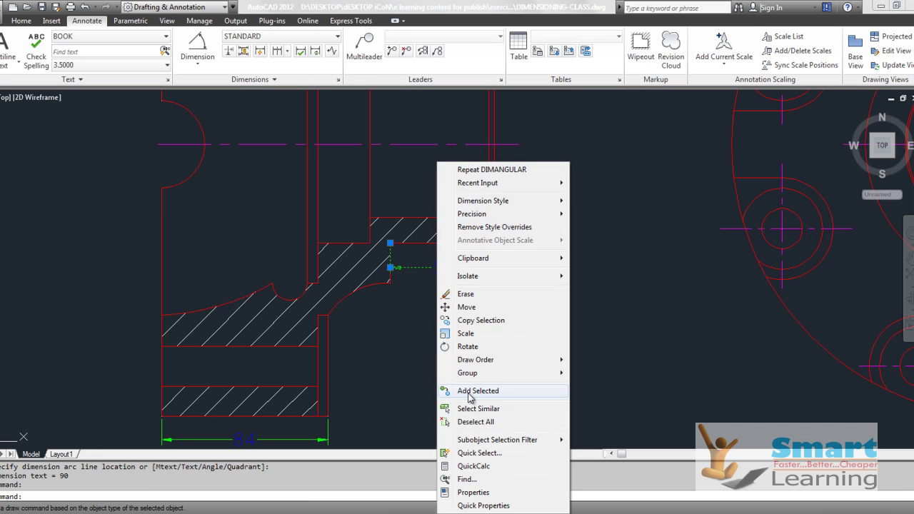
left_click(470, 388)
scroll(421, 364, "down", 5)
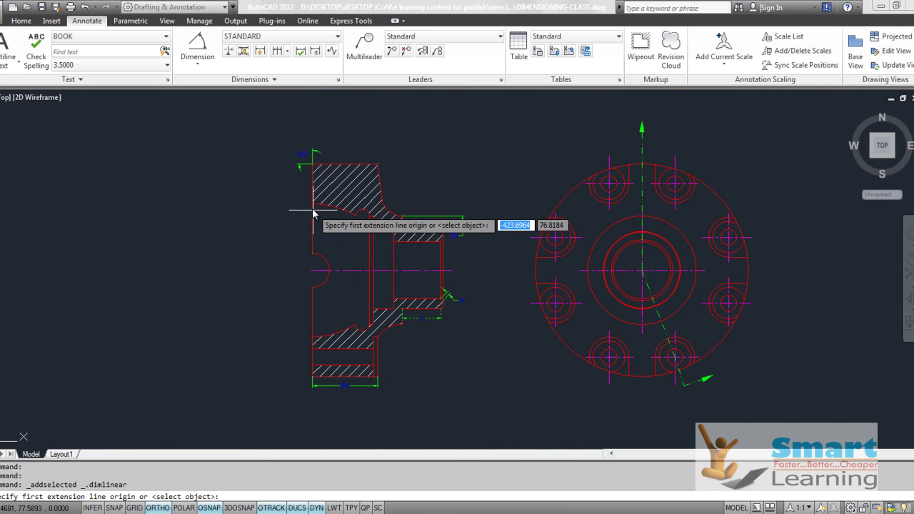
left_click(305, 294)
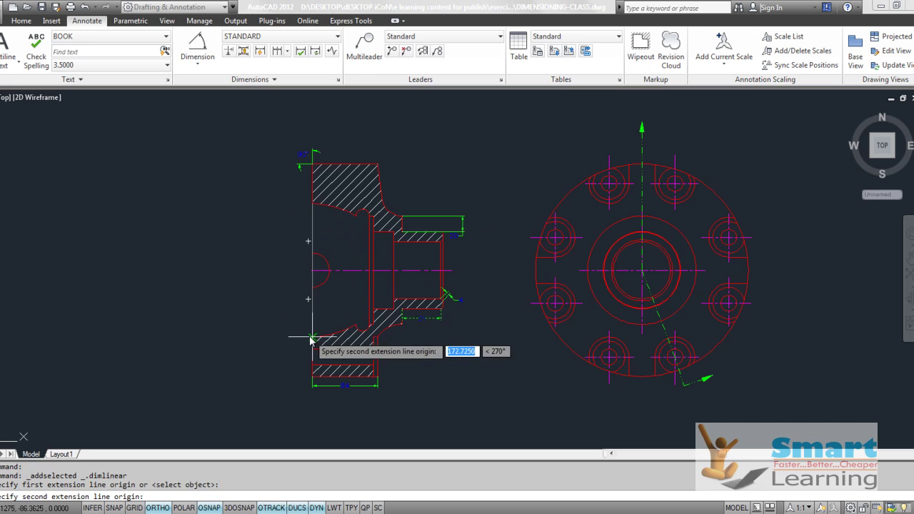
left_click(303, 284)
left_click(292, 312)
scroll(311, 153, "up", 4)
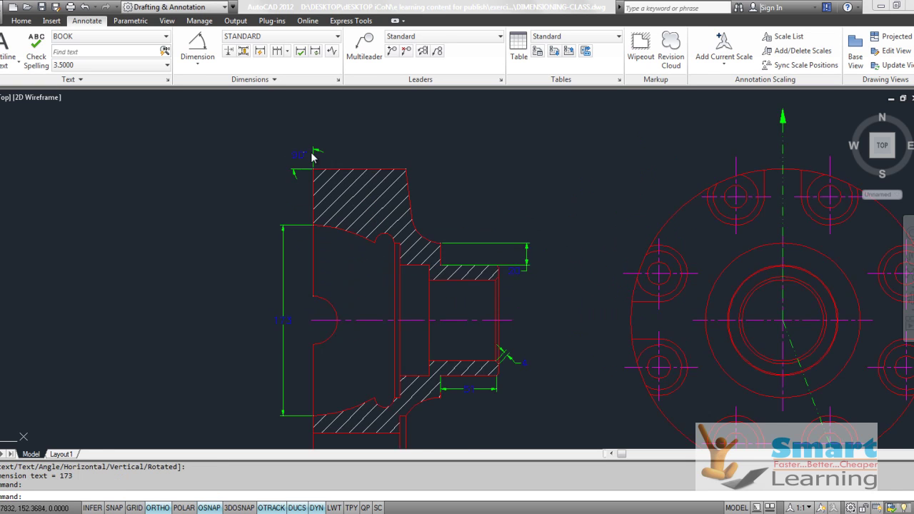
left_click(295, 155)
Add a 7° angular dimension between the hub's slanted edge and the vertical edge.
right_click(295, 154)
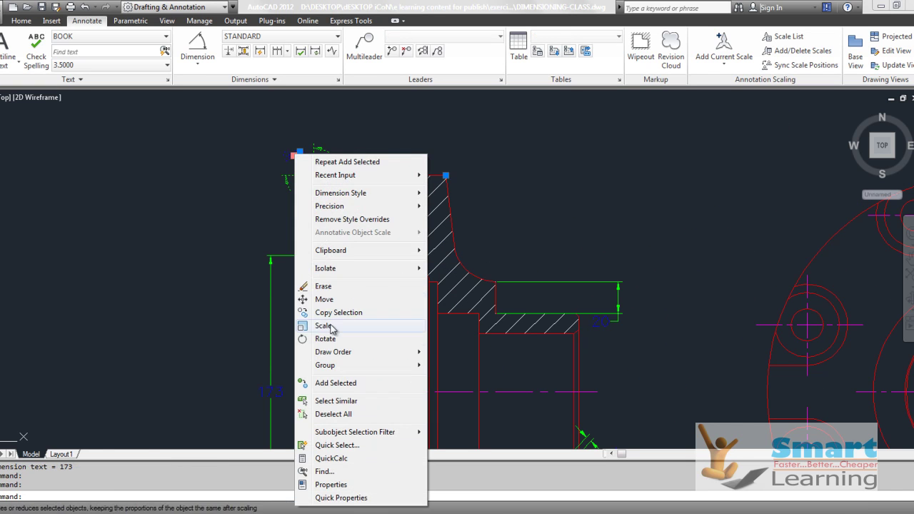
left_click(328, 384)
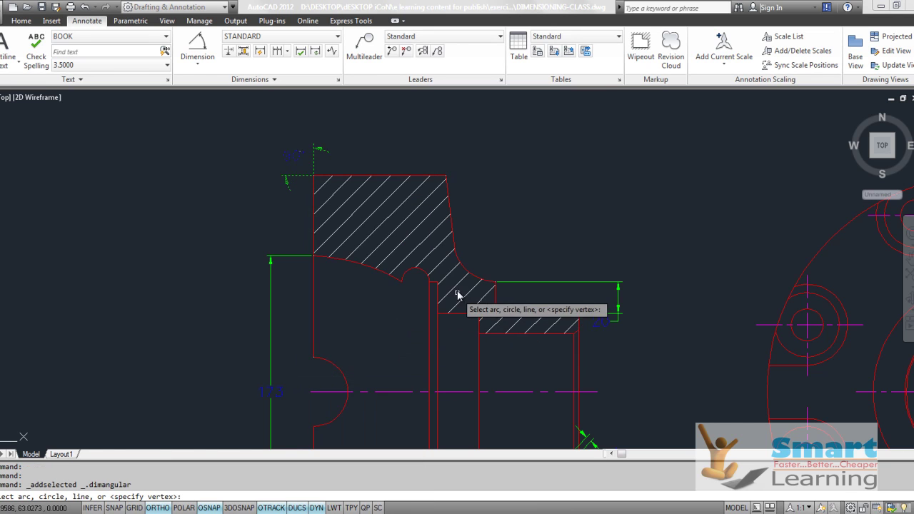
left_click(451, 212)
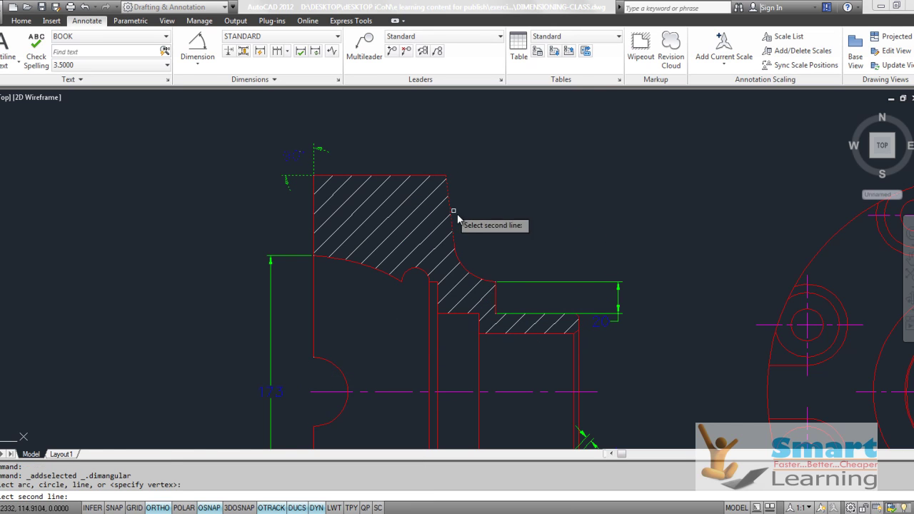
left_click(496, 300)
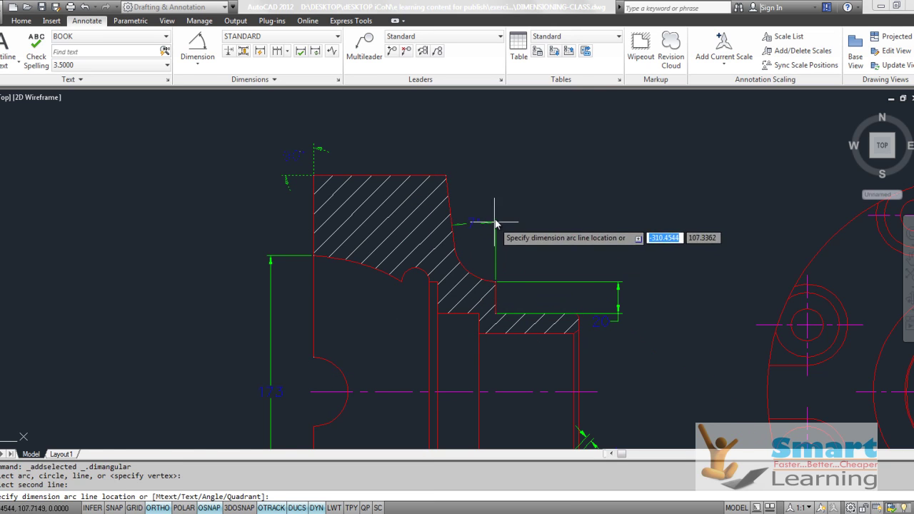
left_click(486, 179)
scroll(466, 203, "up", 4)
scroll(464, 202, "down", 7)
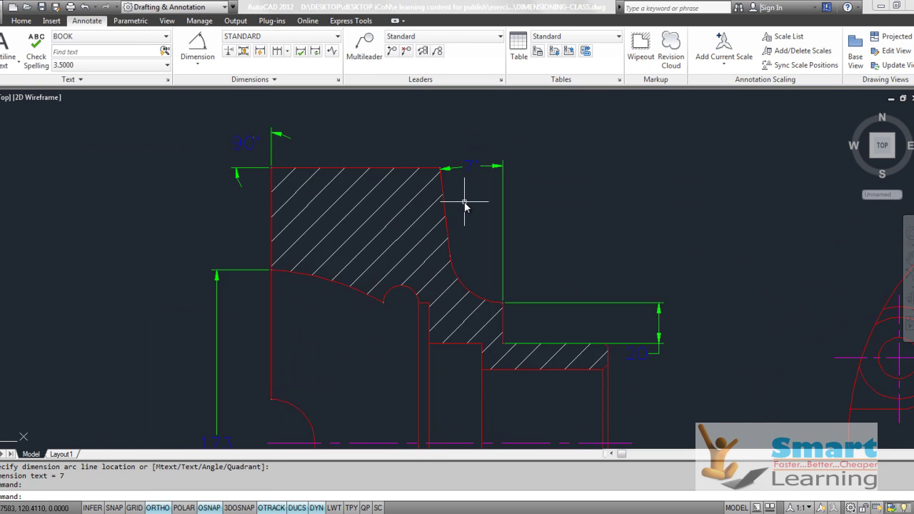
scroll(524, 348, "up", 5)
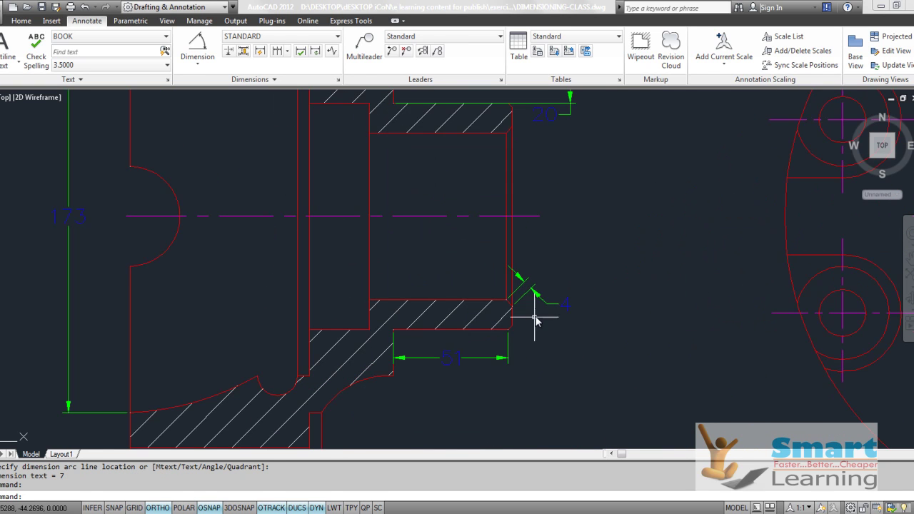
Add an aligned 4 dimension across both ends of the upper bore chamfer.
left_click(539, 300)
right_click(536, 295)
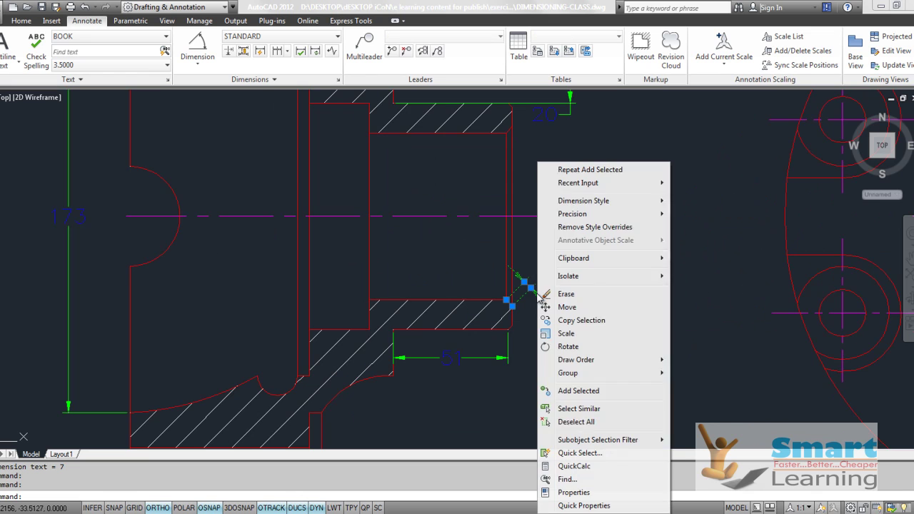
left_click(571, 391)
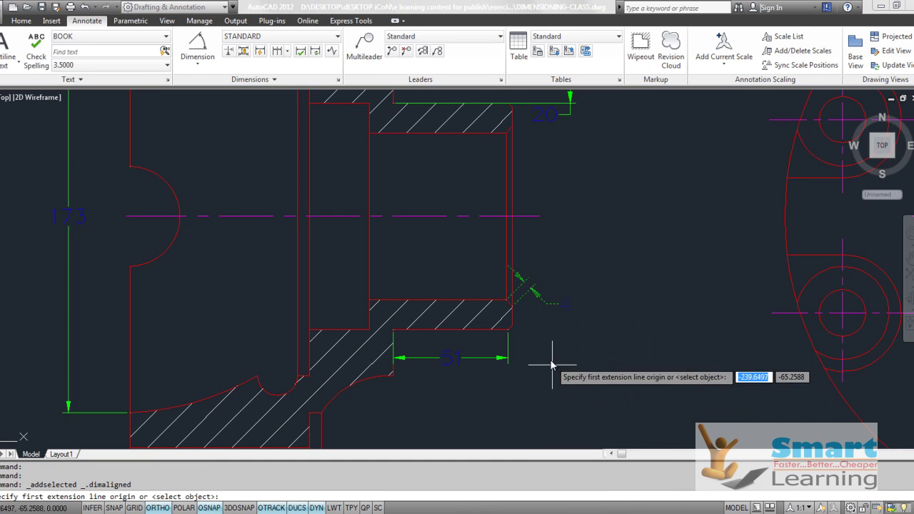
scroll(510, 139, "up", 5)
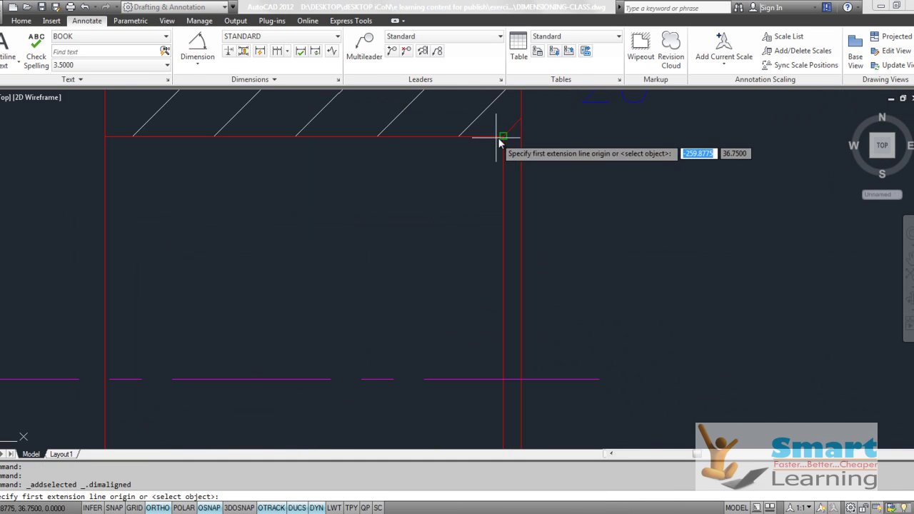
left_click(503, 135)
left_click(521, 119)
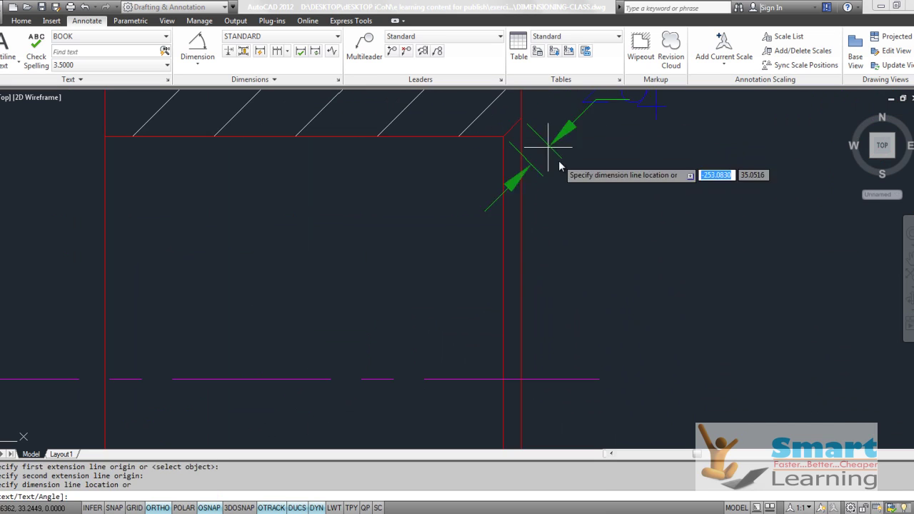
left_click(591, 197)
scroll(482, 207, "down", 5)
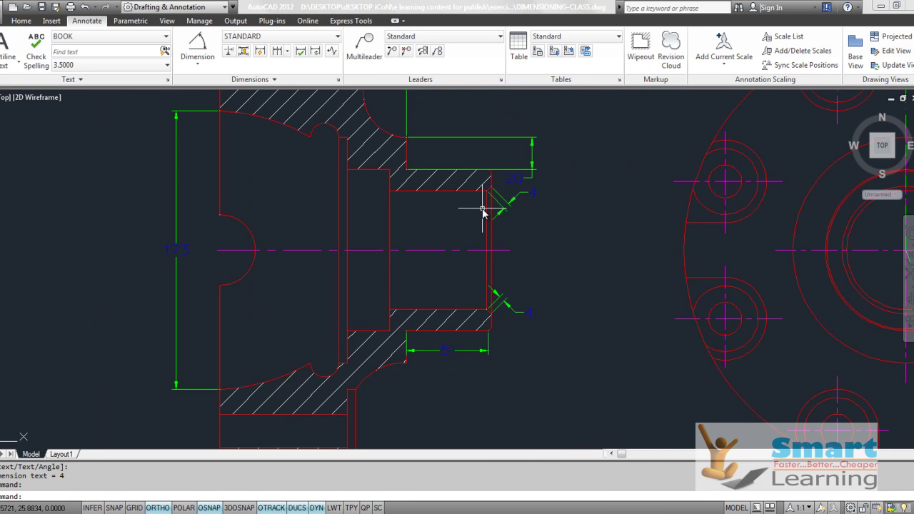
scroll(479, 228, "down", 2)
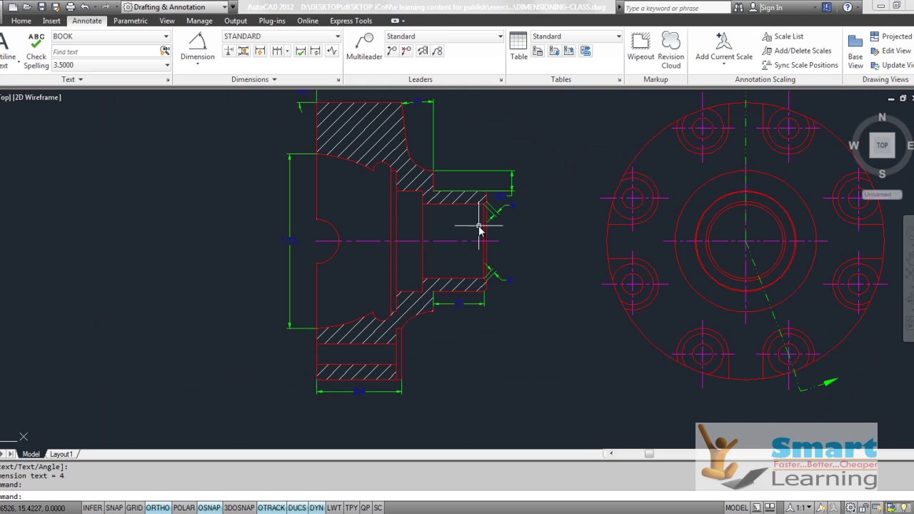
middle_click_drag(506, 223, 428, 249)
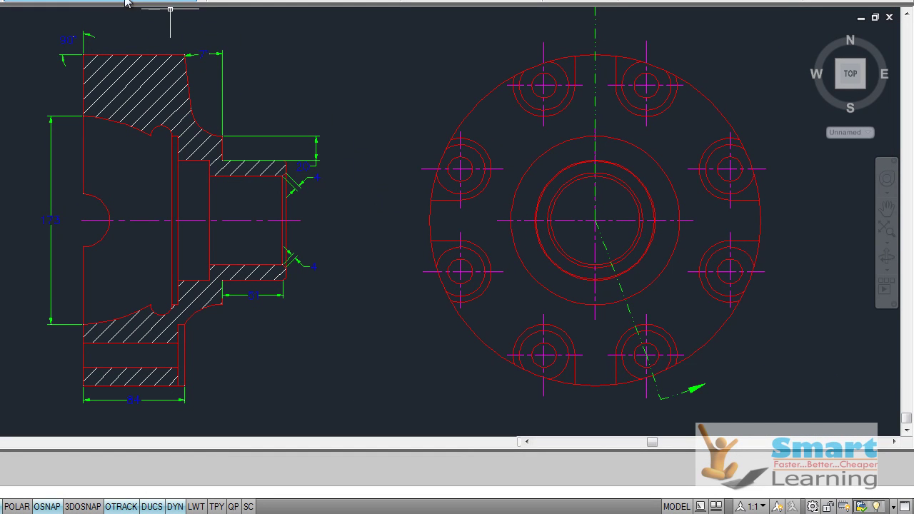
Add an 89 arc length dimension on the top-left lug's outer arc.
left_click(32, 0)
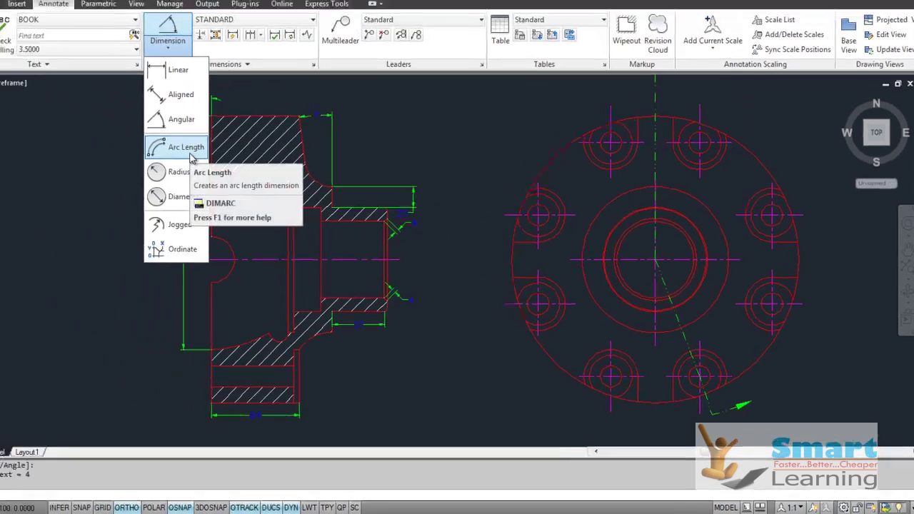
left_click(191, 155)
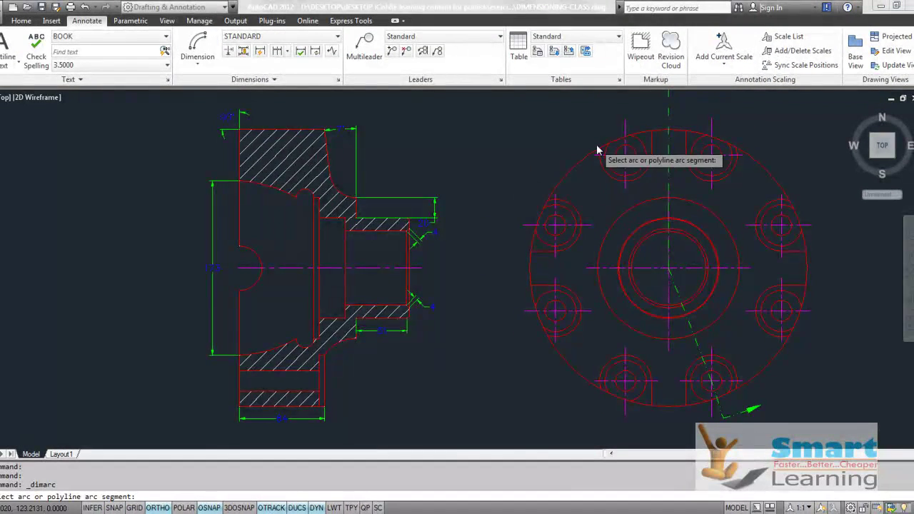
scroll(600, 154, "up", 3)
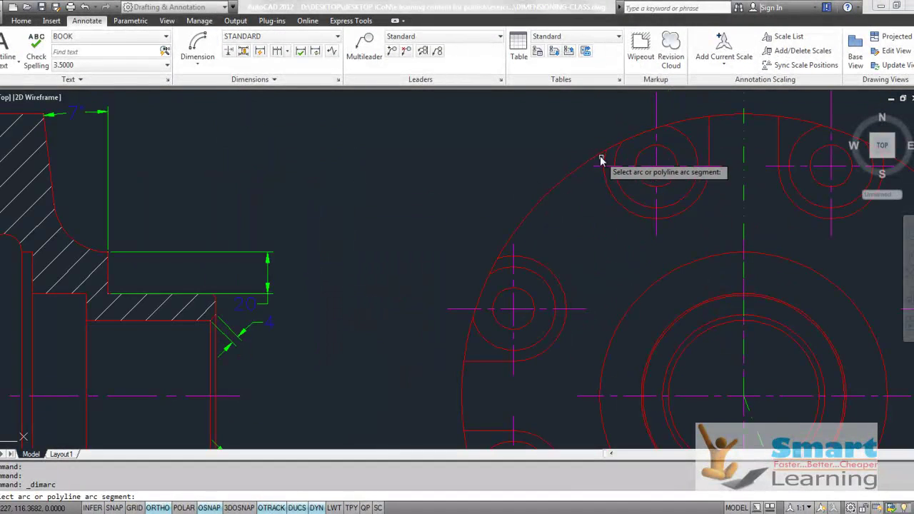
left_click(700, 197)
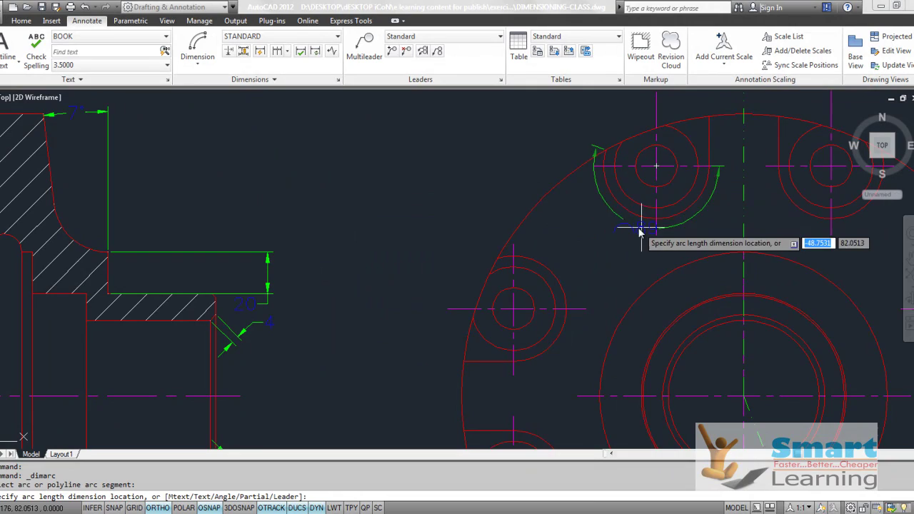
left_click(617, 248)
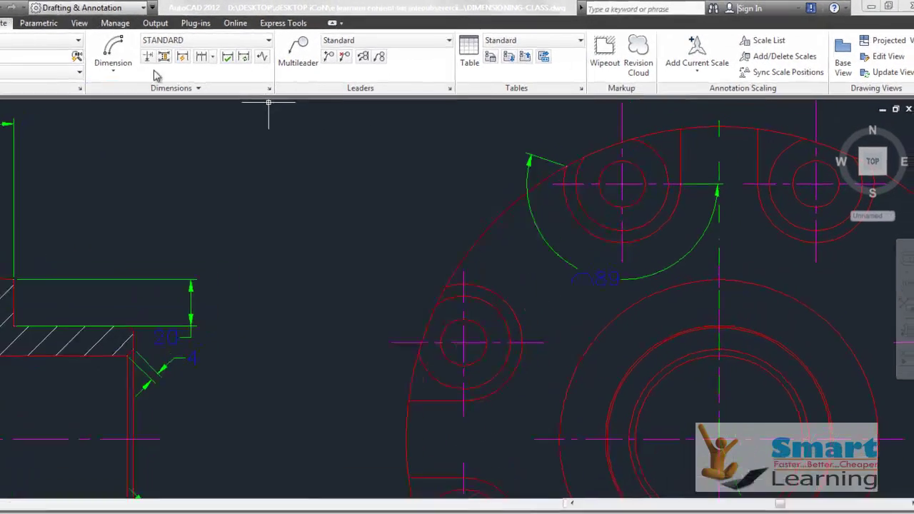
Add a radius 70 dimension to the middle circle of the circular view.
left_click(47, 79)
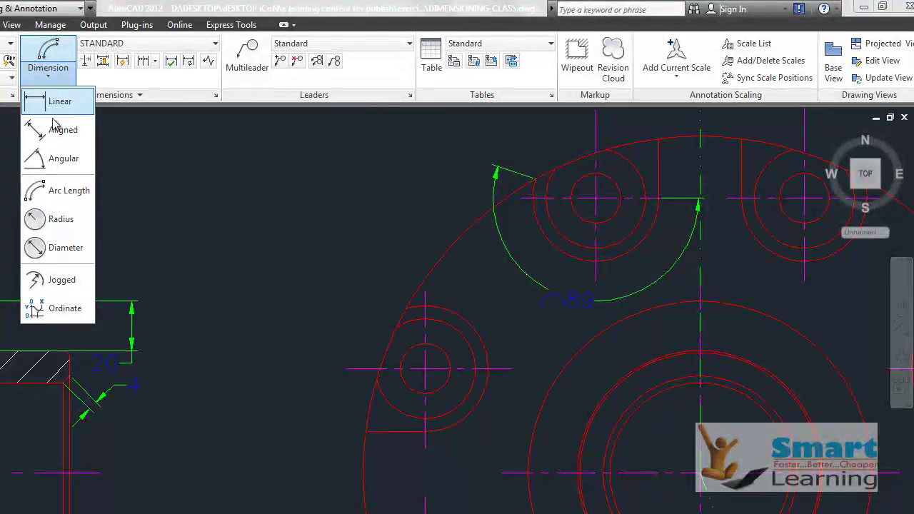
scroll(57, 223, "down", 2)
left_click(57, 221)
scroll(311, 204, "down", 2)
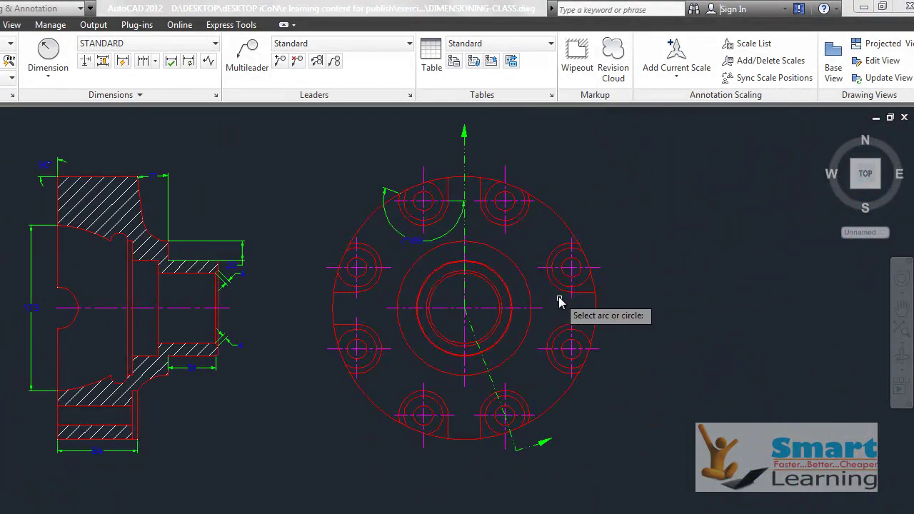
left_click(519, 265)
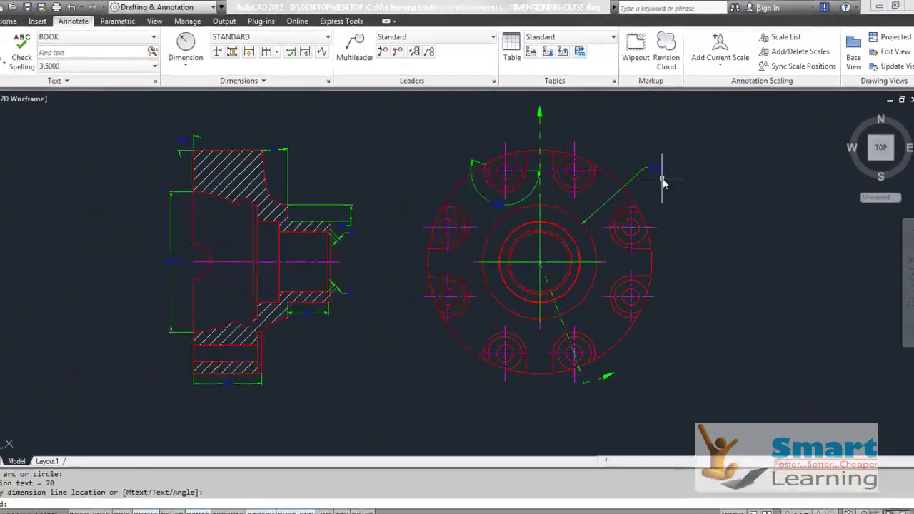
scroll(636, 197, "up", 3)
scroll(625, 175, "down", 2)
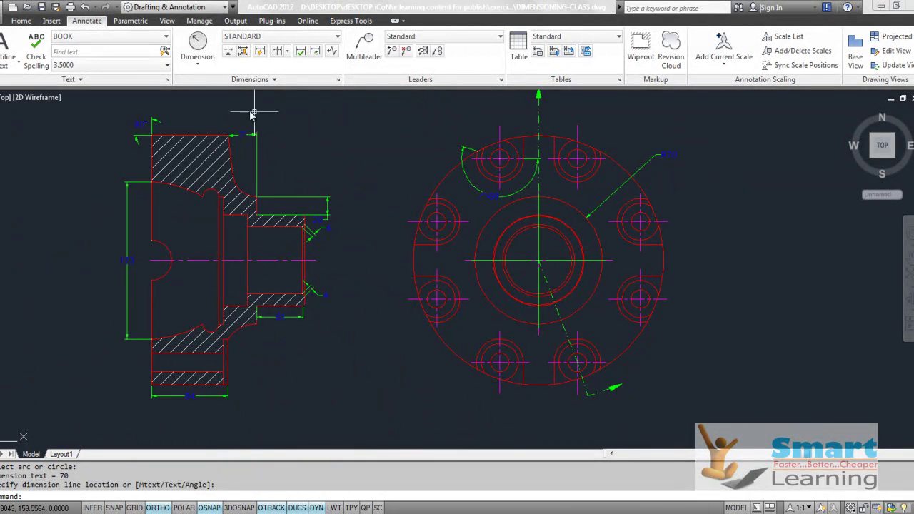
Add a Ø20 diameter dimension to the right bolt hole.
left_click(197, 63)
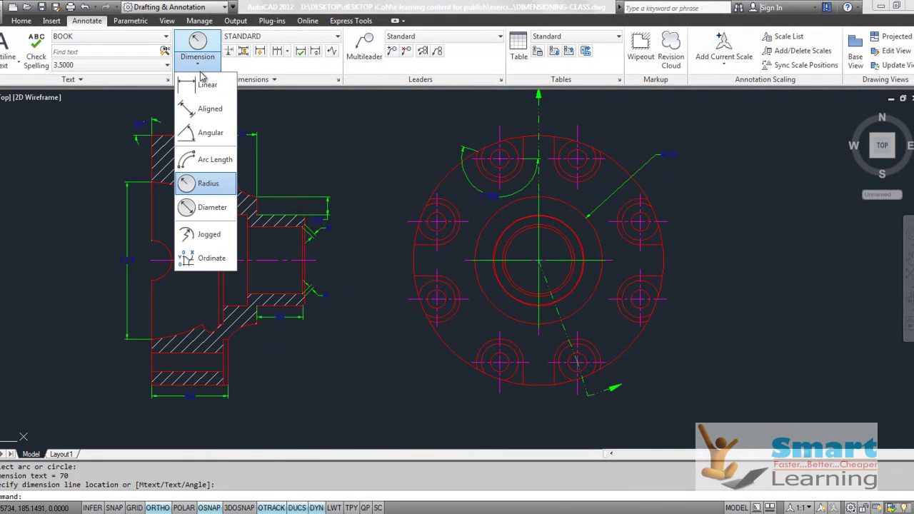
left_click(201, 213)
scroll(633, 322, "up", 3)
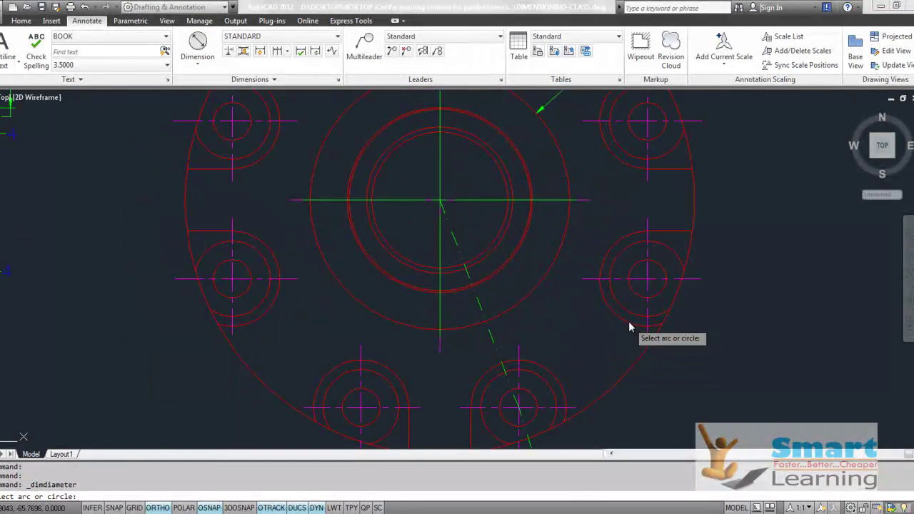
left_click(635, 300)
left_click(723, 312)
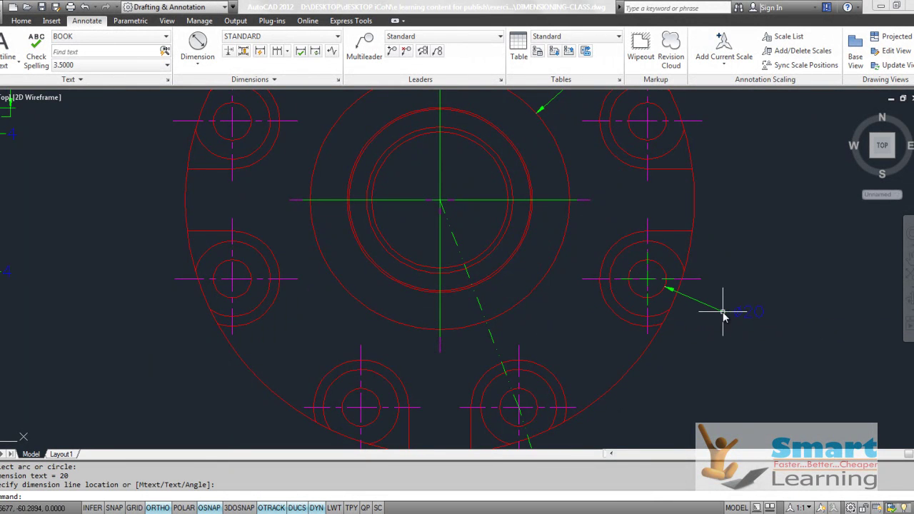
scroll(580, 285, "down", 3)
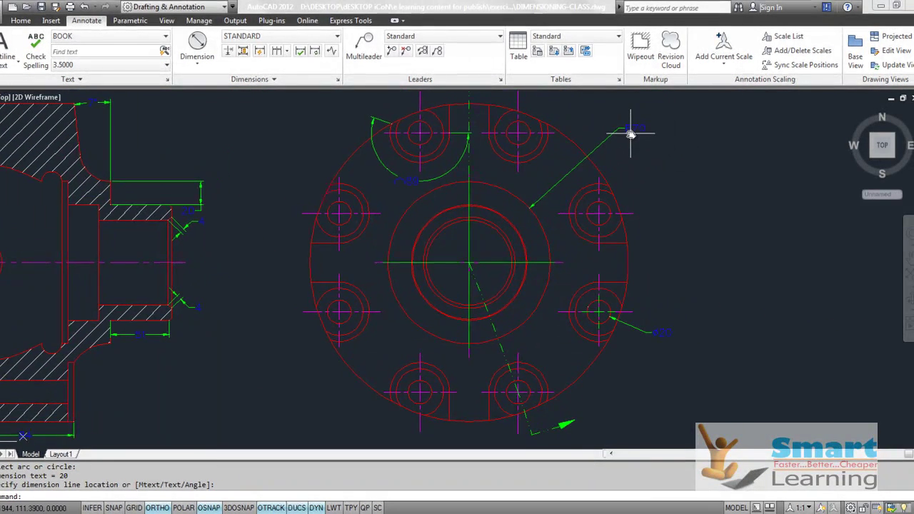
Dimension the upper-right bolt hole with another Ø20 diameter dimension.
left_click(630, 132)
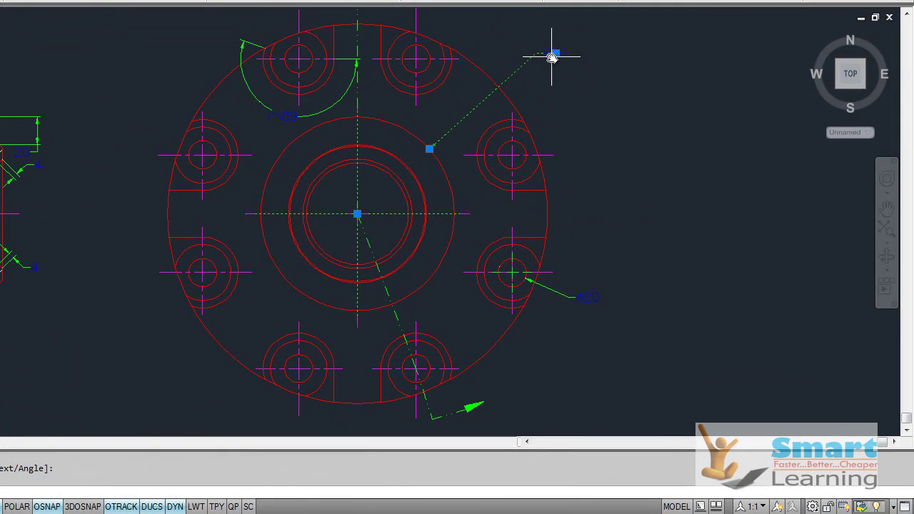
right_click(551, 57)
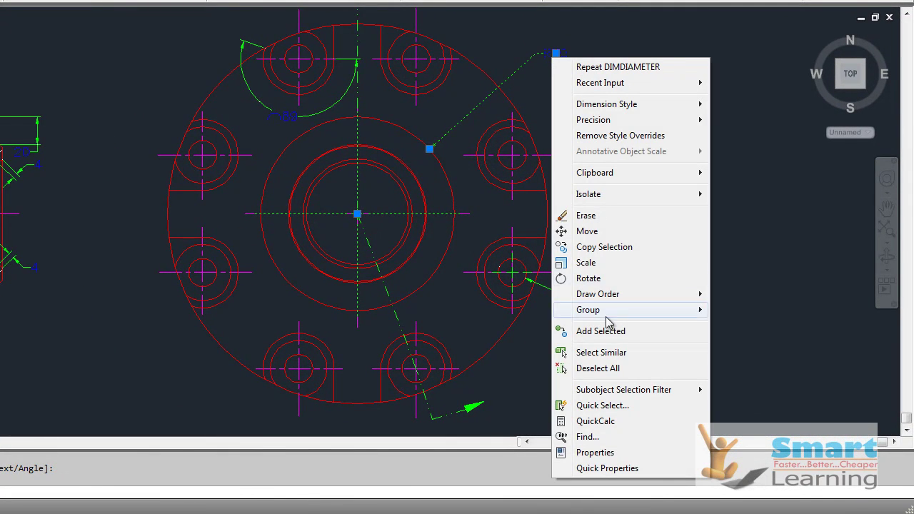
left_click(600, 332)
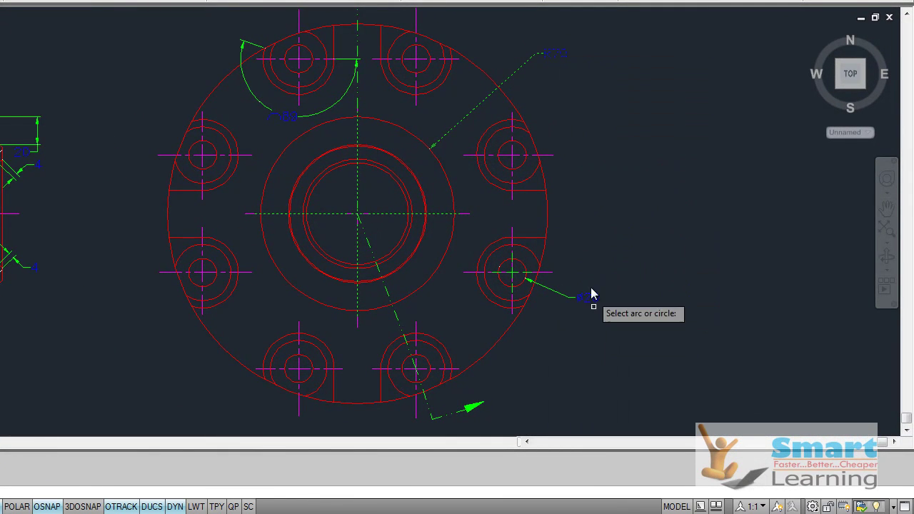
left_click(533, 177)
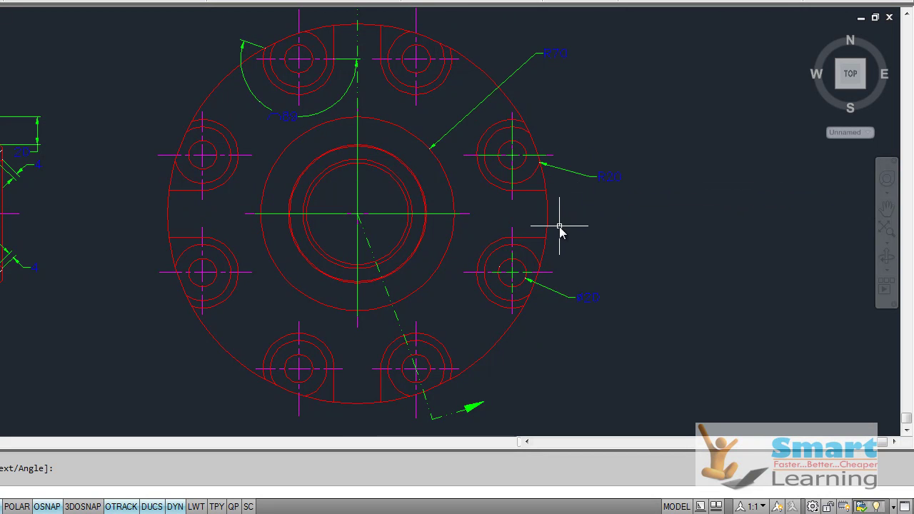
Add a Ø100 diameter dimension to the central inner circle and zoom to extents.
left_click(588, 299)
right_click(587, 305)
left_click(639, 367)
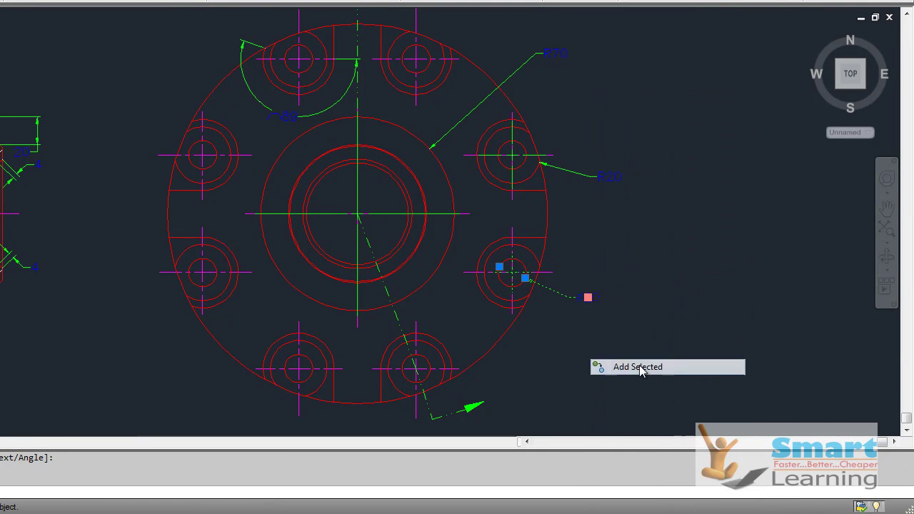
left_click(424, 230)
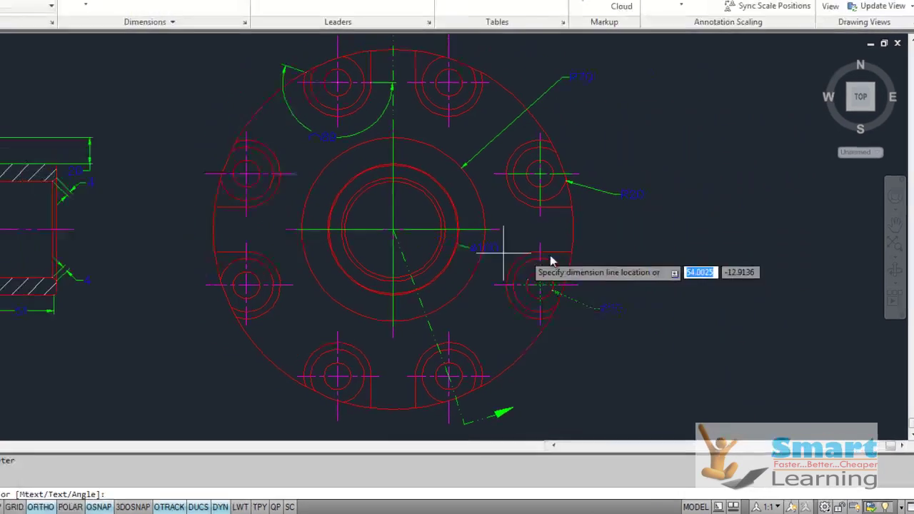
left_click(540, 203)
scroll(550, 271, "up", 2)
scroll(539, 203, "down", 2)
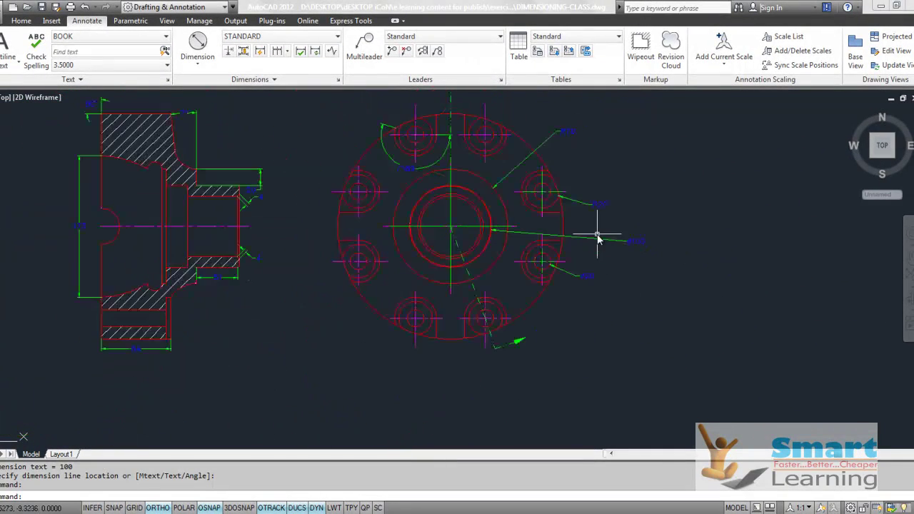
middle_click(655, 255)
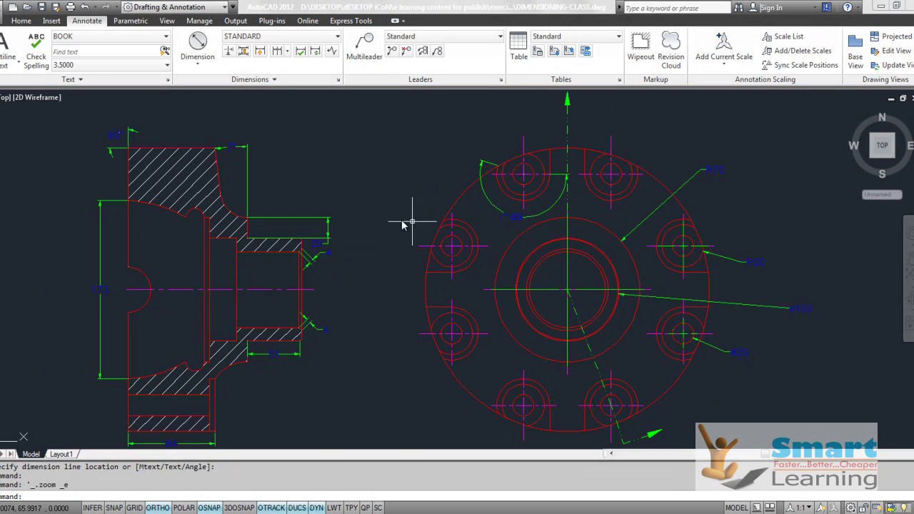
left_click(199, 65)
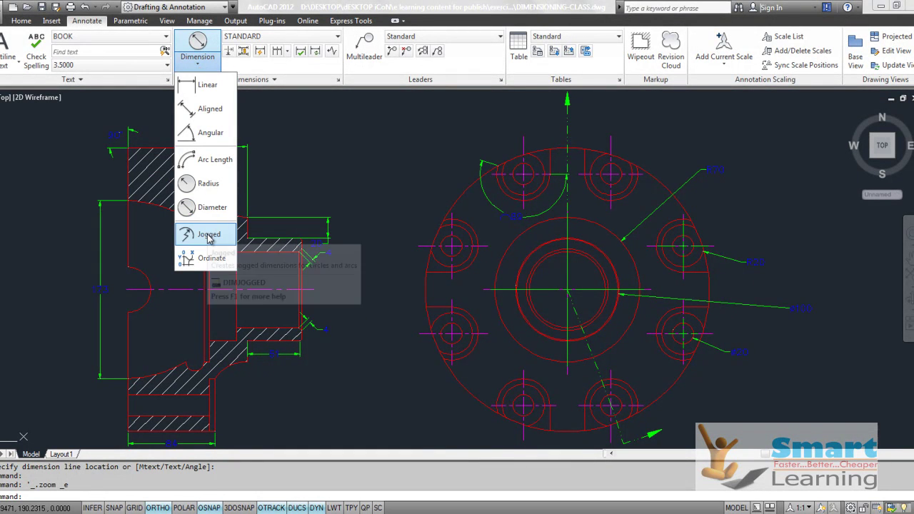
Start a jogged dimension on the large curved fillet arc and set its centre override point.
left_click(291, 172)
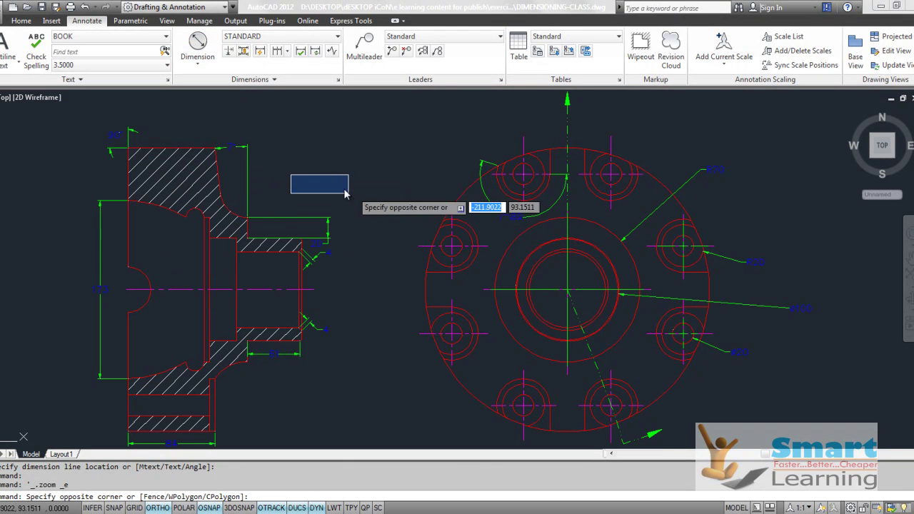
left_click(357, 206)
scroll(253, 213, "up", 3)
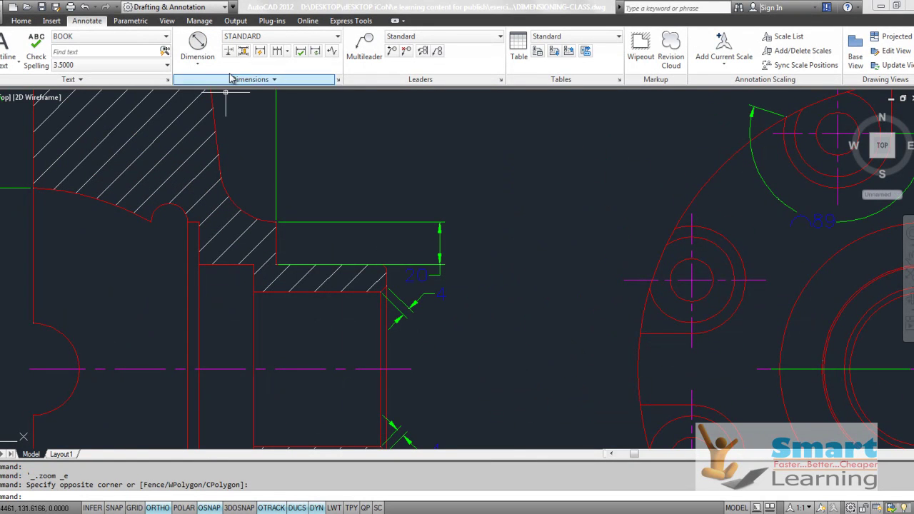
left_click(196, 67)
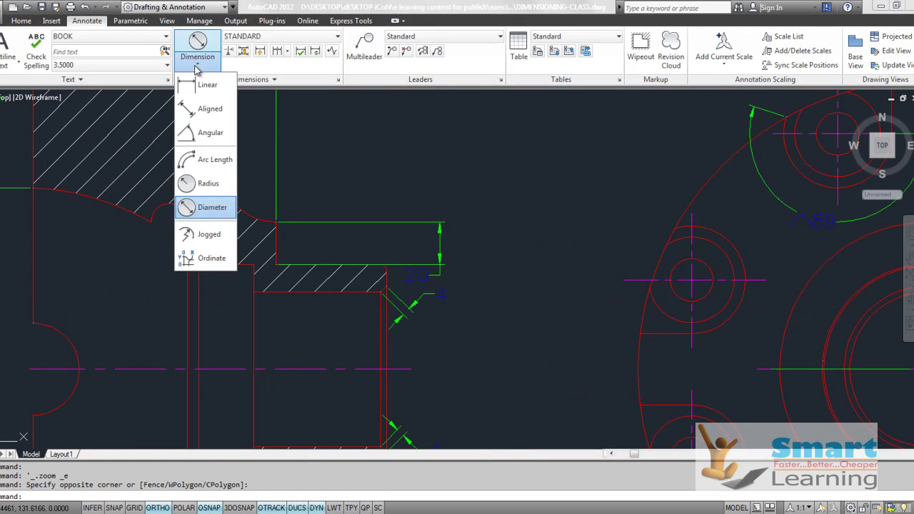
left_click(199, 241)
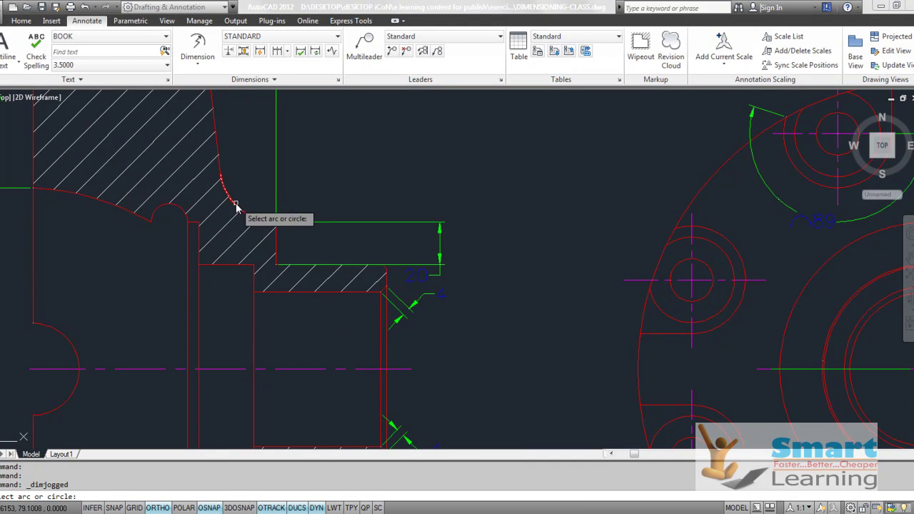
scroll(241, 210, "up", 3)
left_click(230, 214)
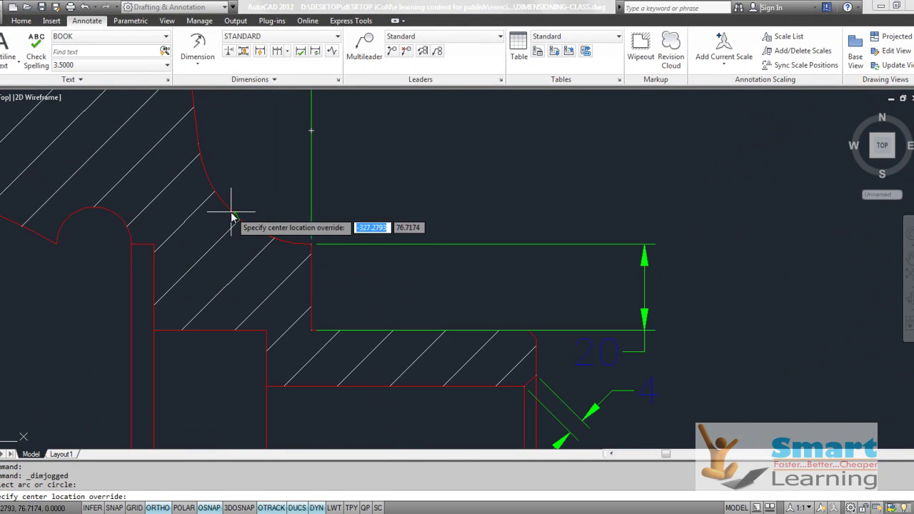
scroll(336, 146, "down", 3)
left_click(345, 134)
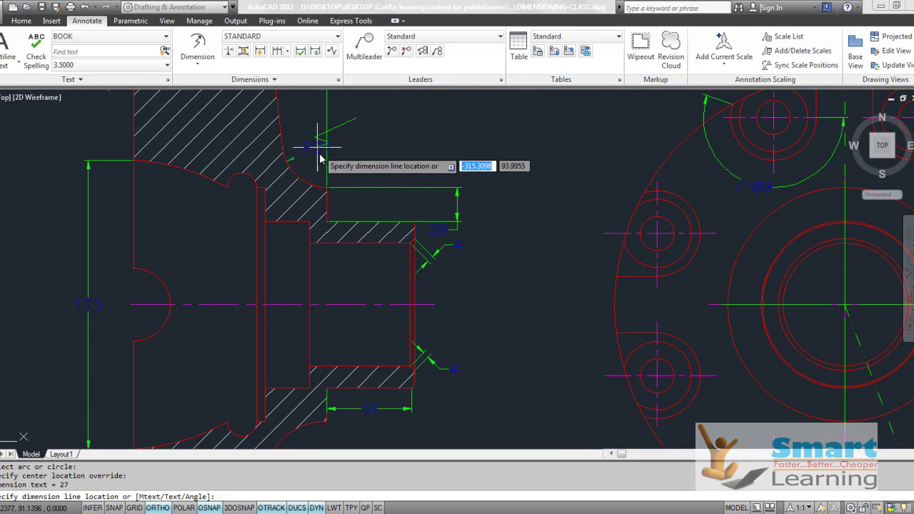
Place the R27 dimension line and set the jog location to complete it.
scroll(306, 148, "down", 5)
scroll(306, 163, "up", 6)
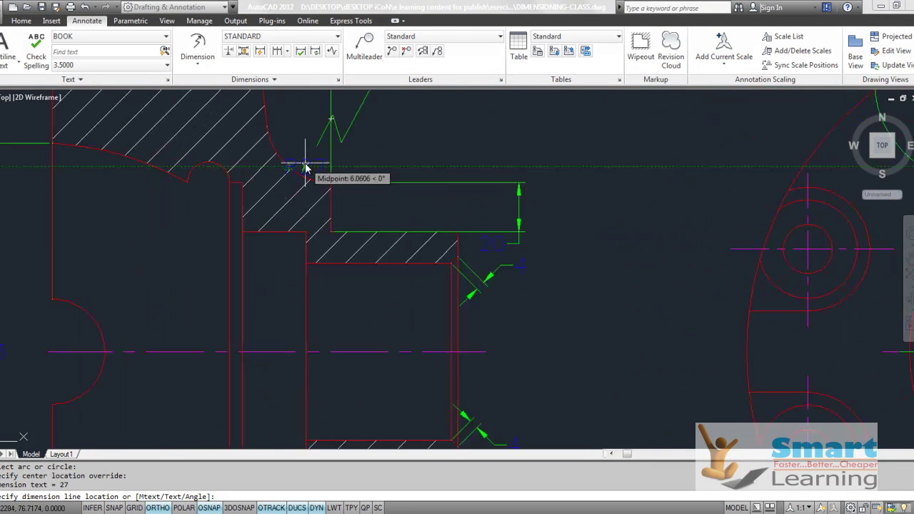
scroll(300, 160, "down", 5)
scroll(299, 158, "up", 5)
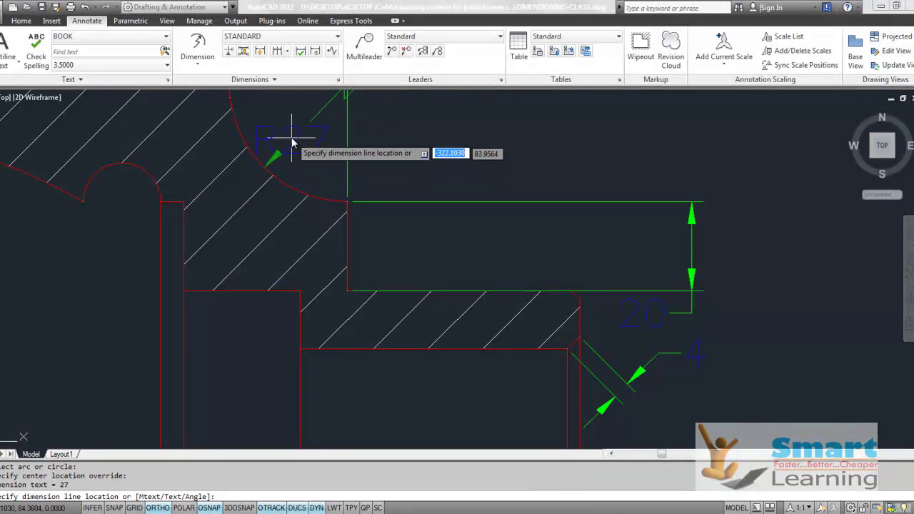
left_click(302, 134)
scroll(309, 147, "down", 2)
scroll(309, 150, "up", 2)
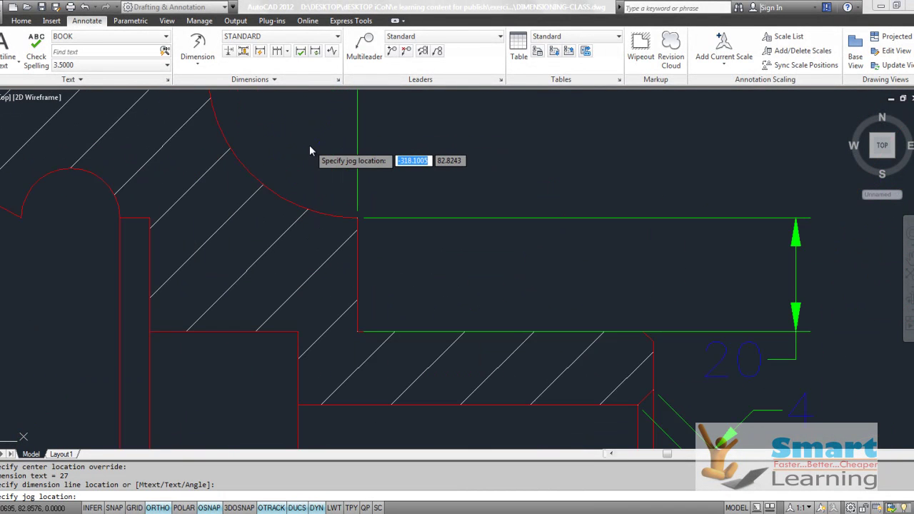
scroll(367, 174, "up", 2)
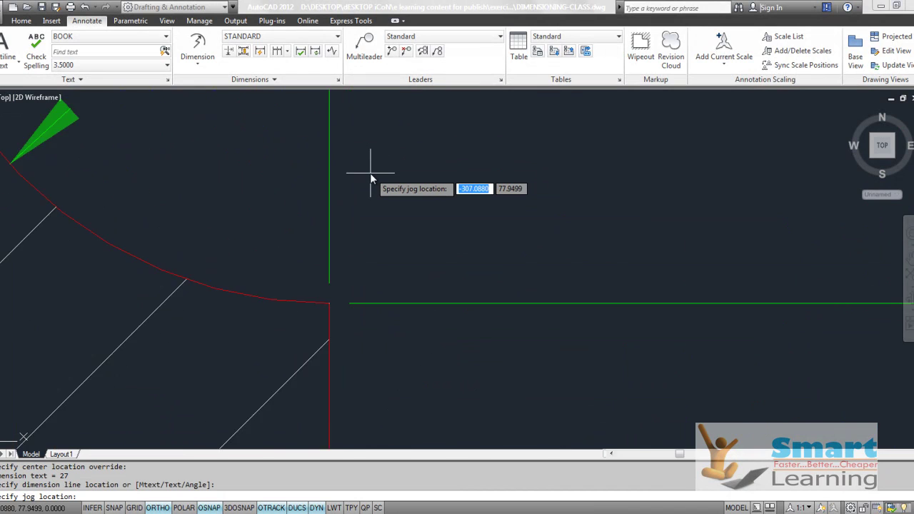
scroll(367, 173, "down", 4)
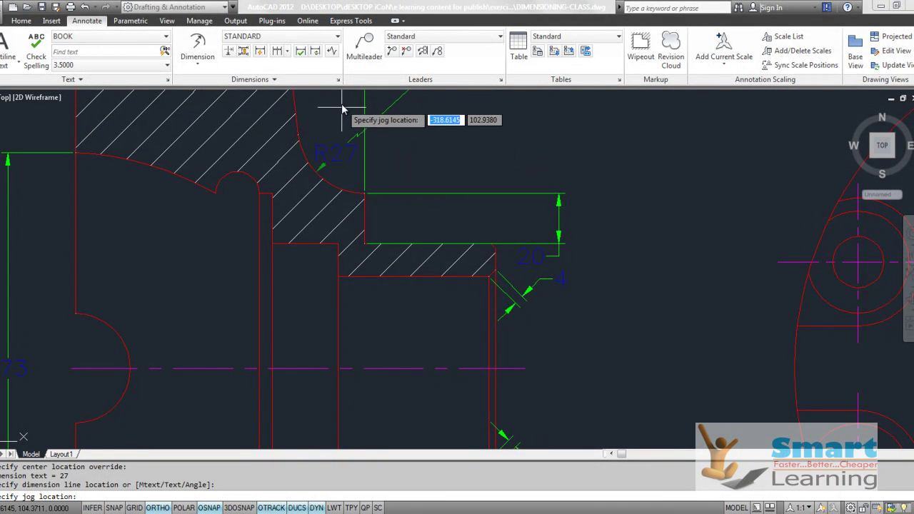
left_click(389, 122)
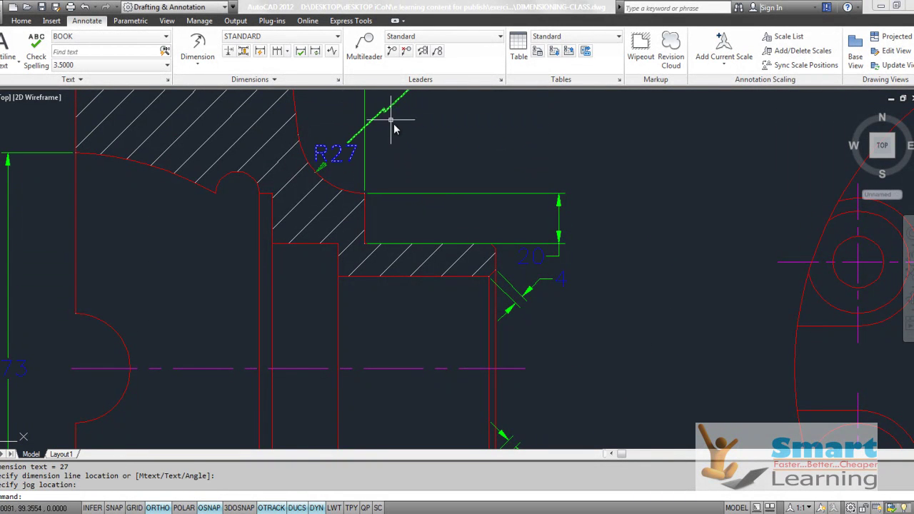
scroll(389, 135, "up", 3)
Zoom in on the R27 dimension and grip-stretch it to a new spot along the arc.
middle_click_drag(388, 119, 433, 199)
left_click(433, 199)
left_click(428, 201)
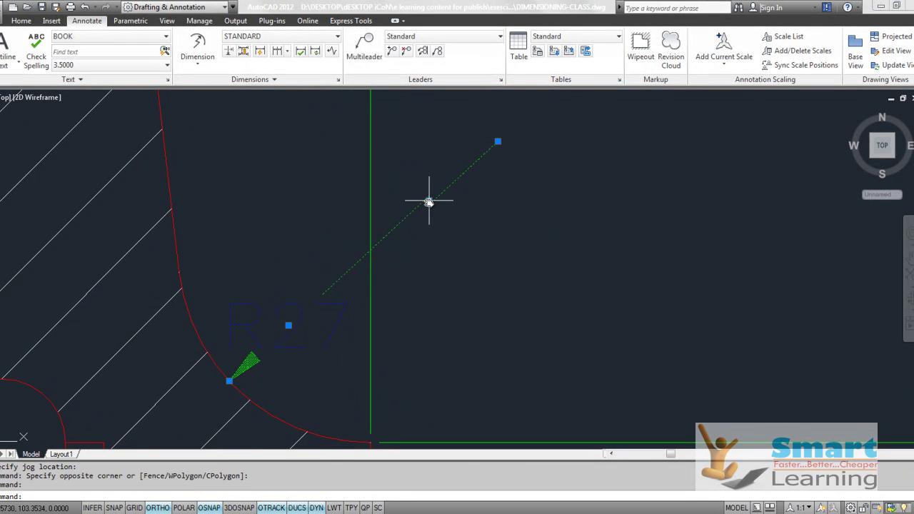
scroll(427, 200, "up", 1)
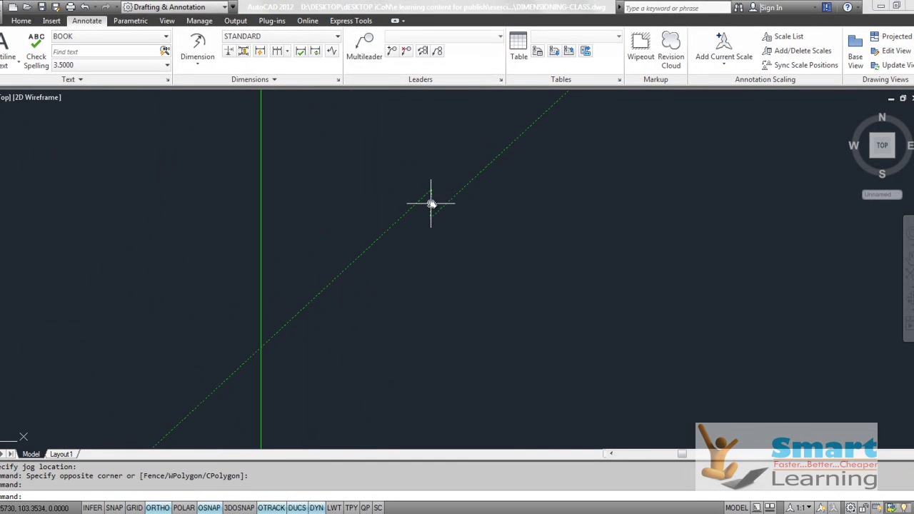
left_click(430, 204)
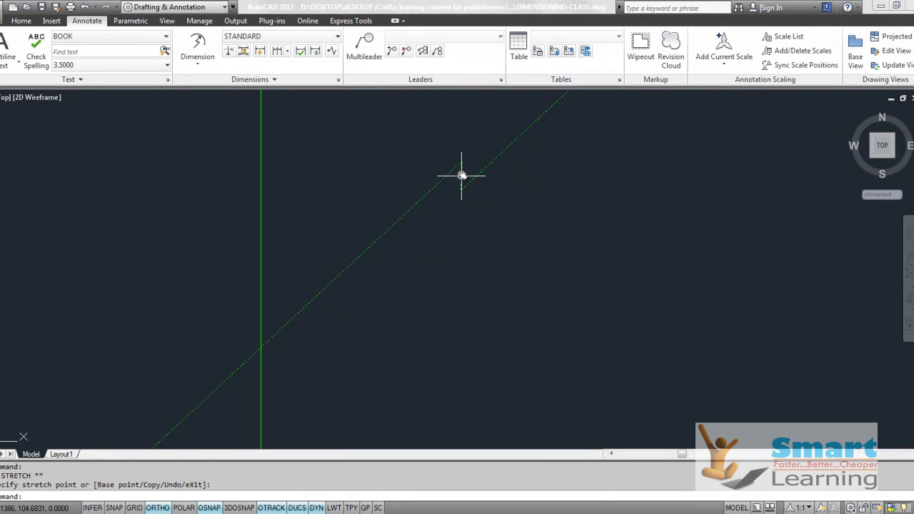
left_click(350, 256)
scroll(437, 208, "down", 3)
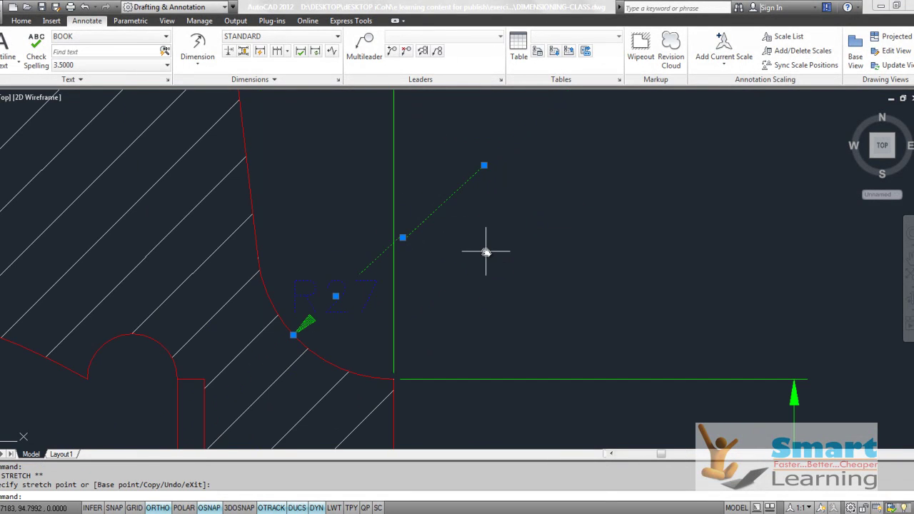
key("Escape")
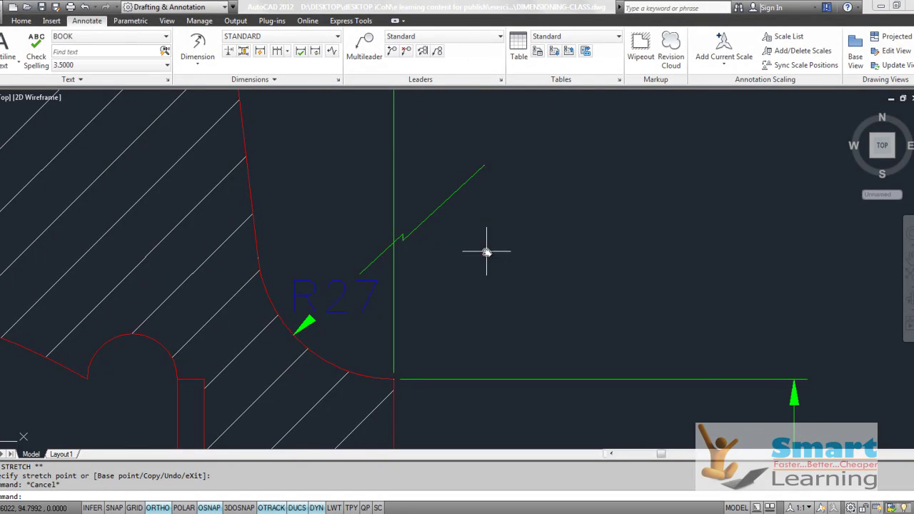
Cancel an attempted move of the R27 arrowhead and zoom to the drawing's extents.
left_click(364, 272)
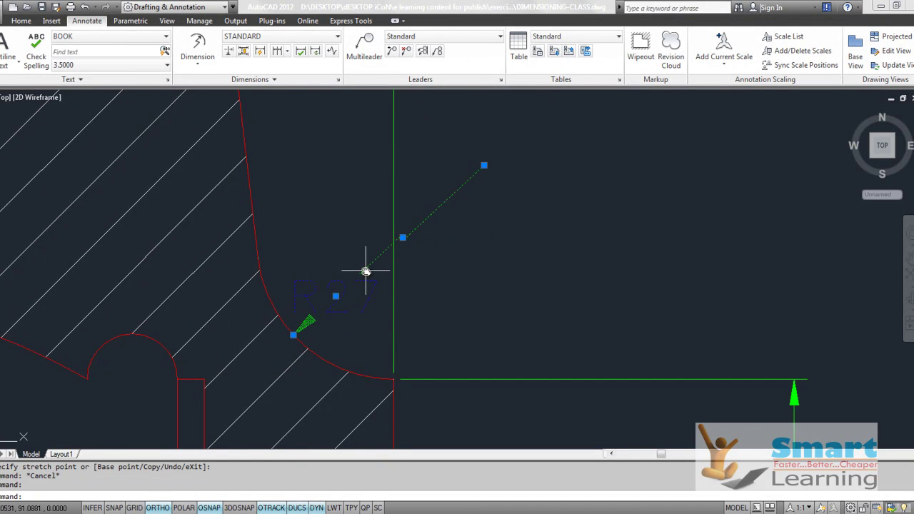
left_click(292, 336)
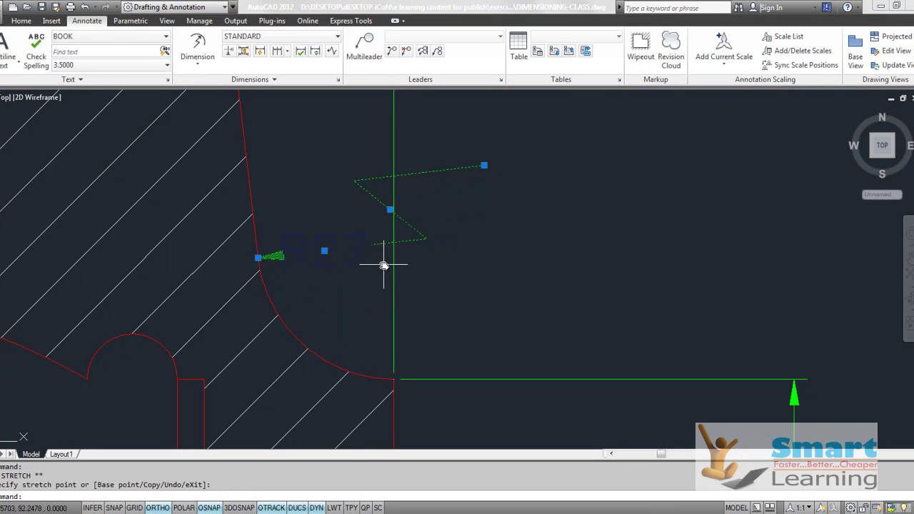
key("Escape")
scroll(431, 222, "down", 4)
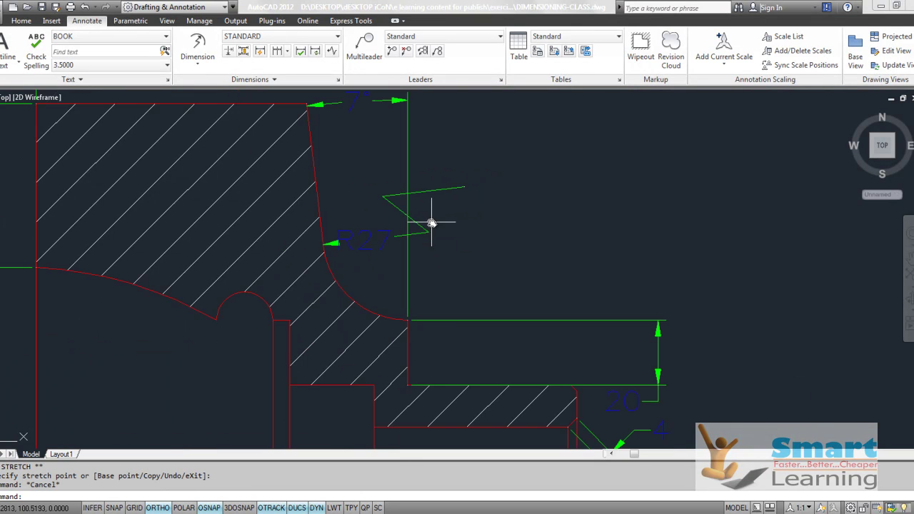
middle_click(505, 240)
middle_click(505, 240)
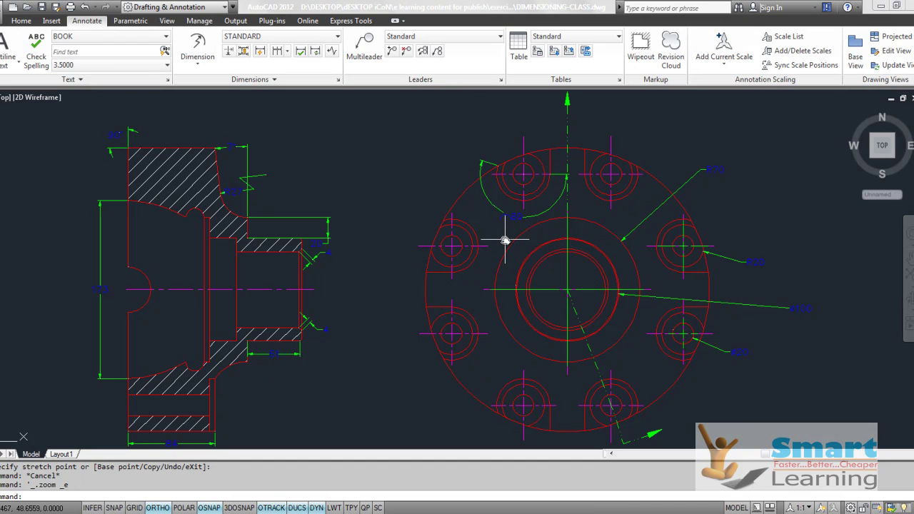
Add an ordinate dimension reading 0 from the flange centre with its leader to the right.
left_click(198, 61)
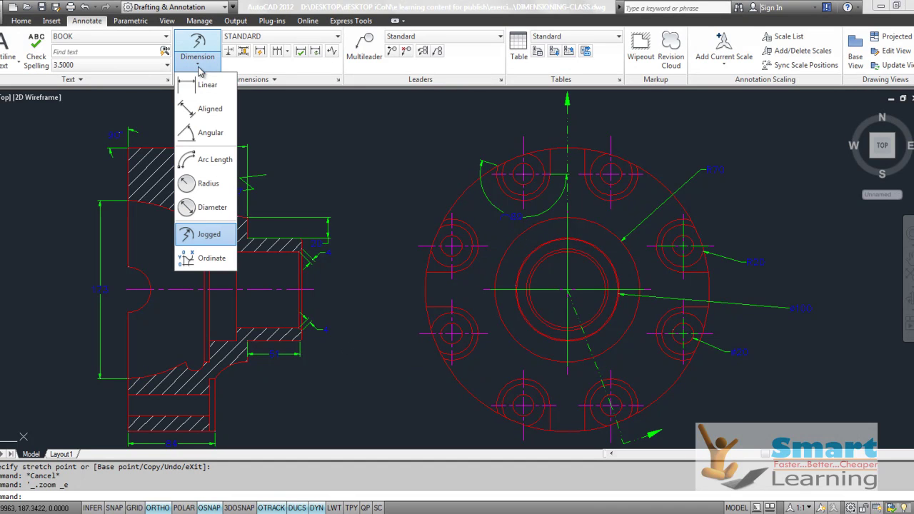
left_click(205, 258)
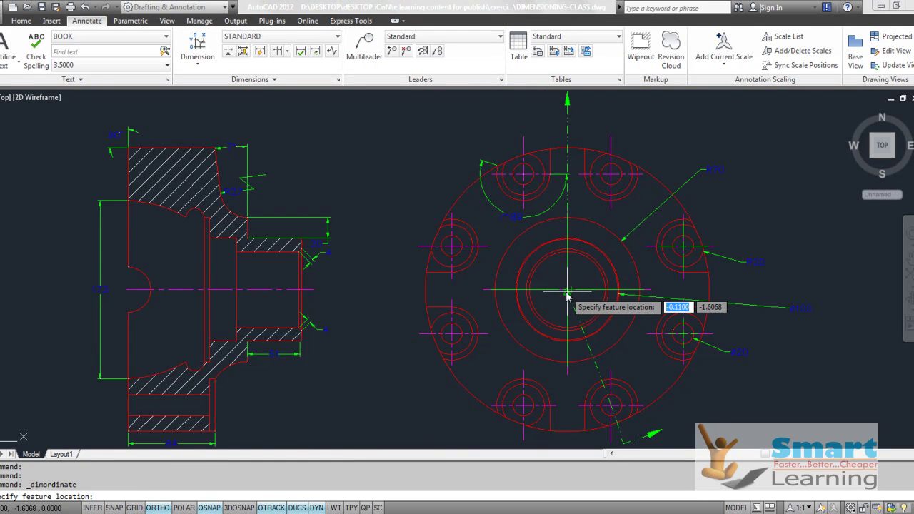
scroll(567, 293, "up", 5)
left_click(575, 286)
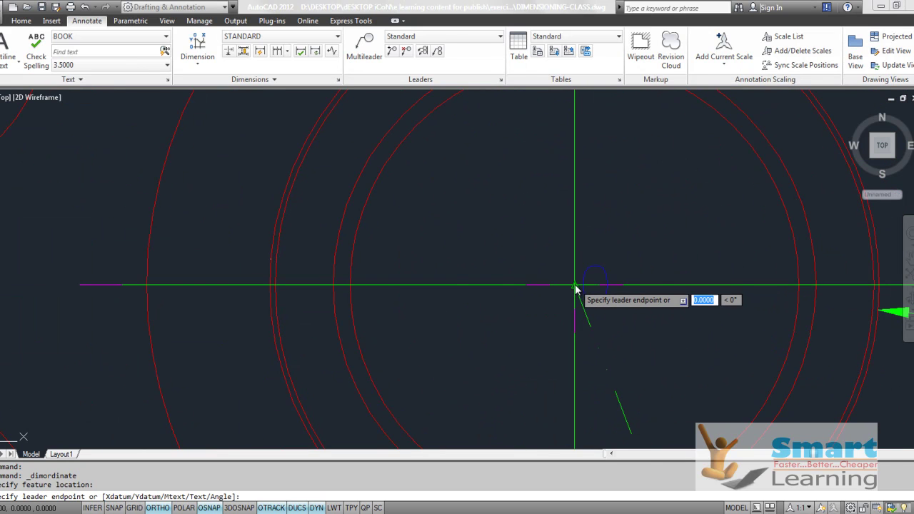
scroll(575, 286, "down", 3)
left_click(832, 286)
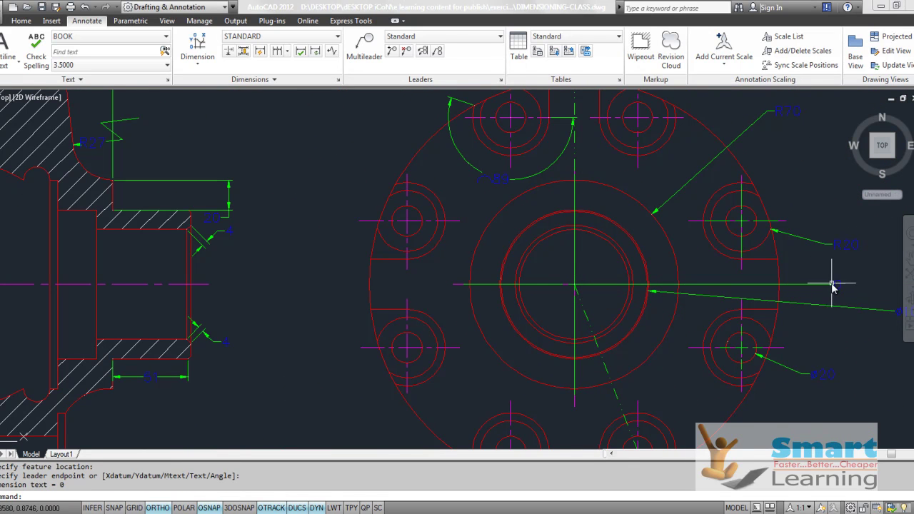
Begin a second ordinate dimension, picking the flange centre again as its feature point.
key("Return")
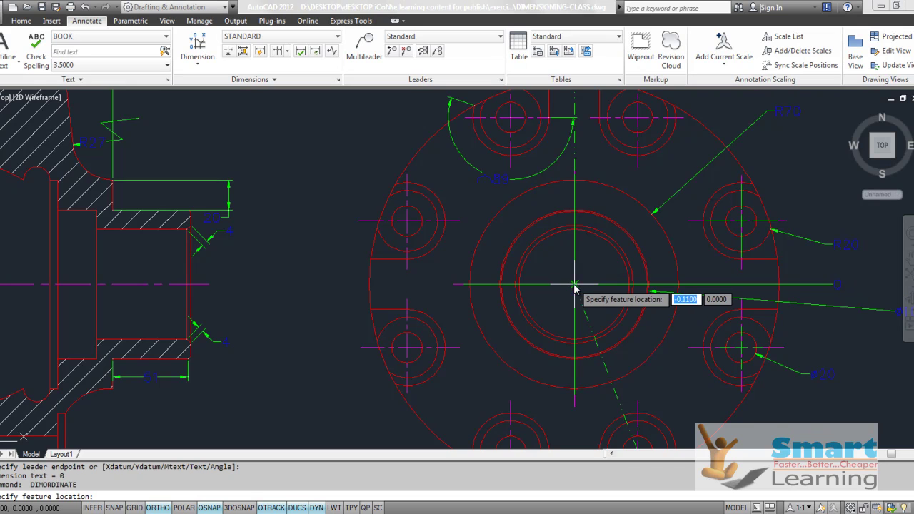
left_click(575, 285)
scroll(574, 286, "up", 2)
scroll(574, 286, "down", 4)
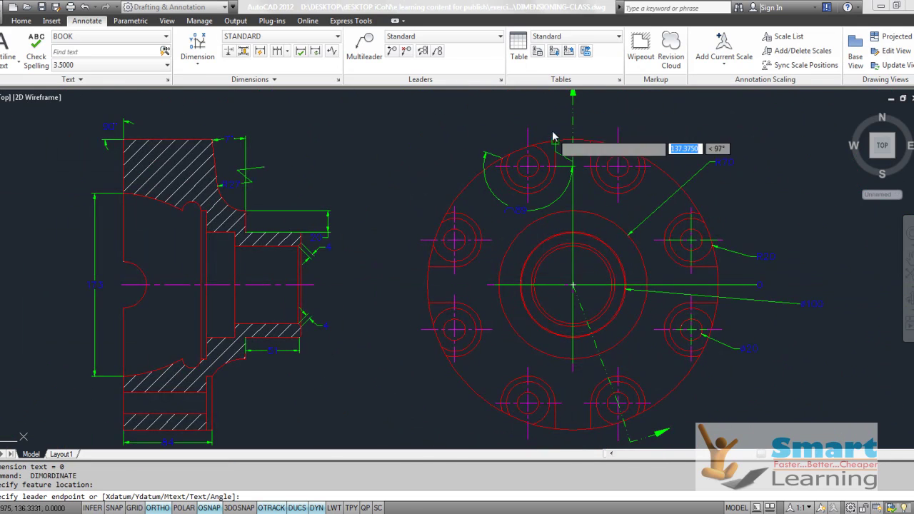
scroll(554, 127, "down", 2)
Finish the second 0 ordinate with an upward leader, then pan to the top bolt holes.
left_click(558, 94)
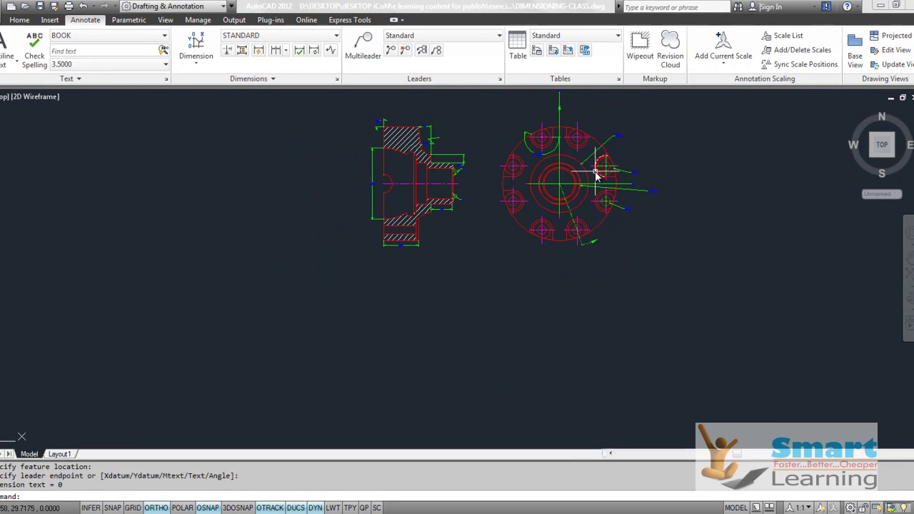
scroll(600, 183, "up", 3)
middle_click_drag(555, 152, 537, 240)
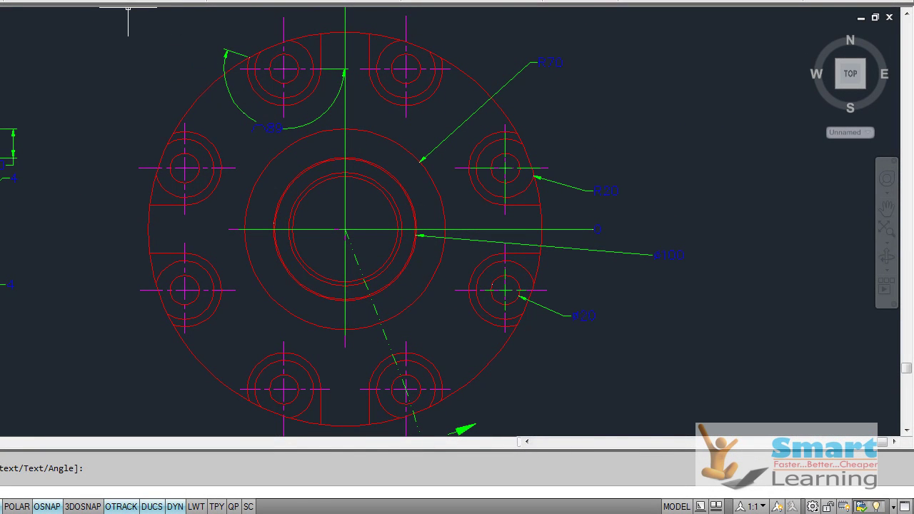
Add ordinate dimensions 43 and 112 to the right and top bolt-hole centres.
left_click(43, 1)
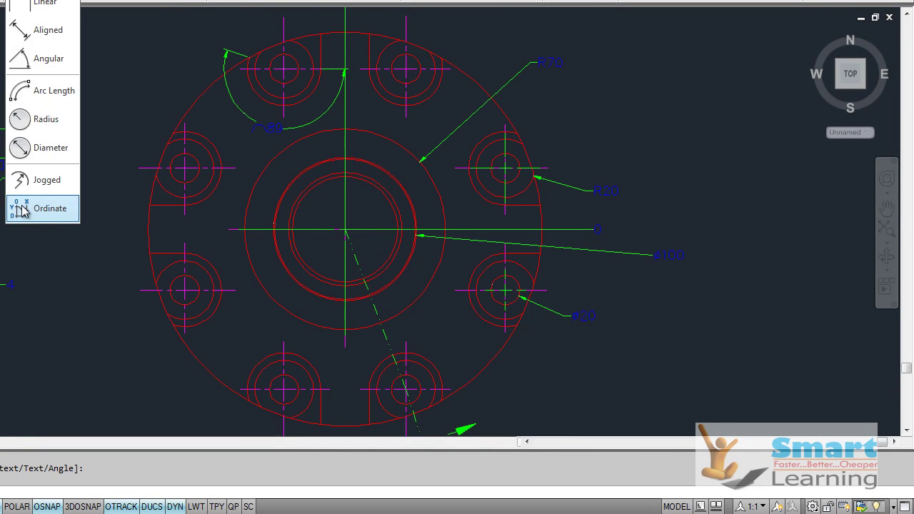
left_click(44, 212)
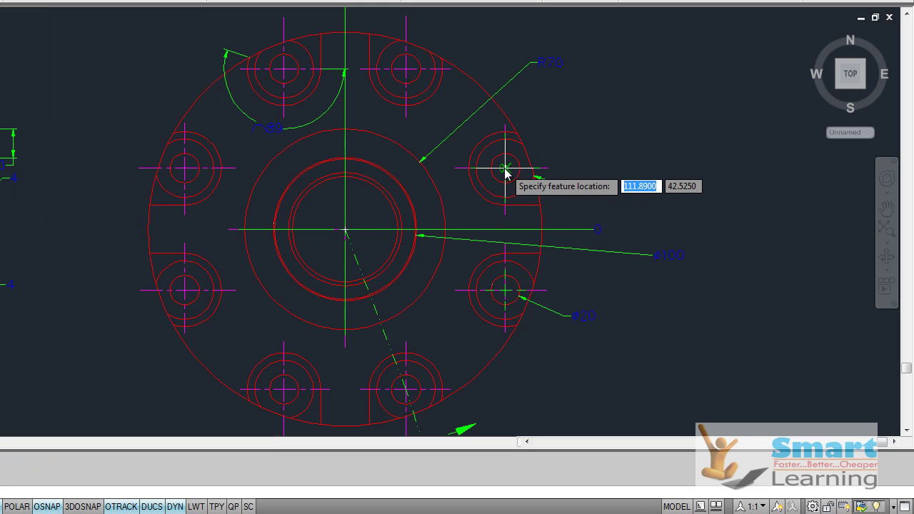
left_click(505, 170)
left_click(657, 162)
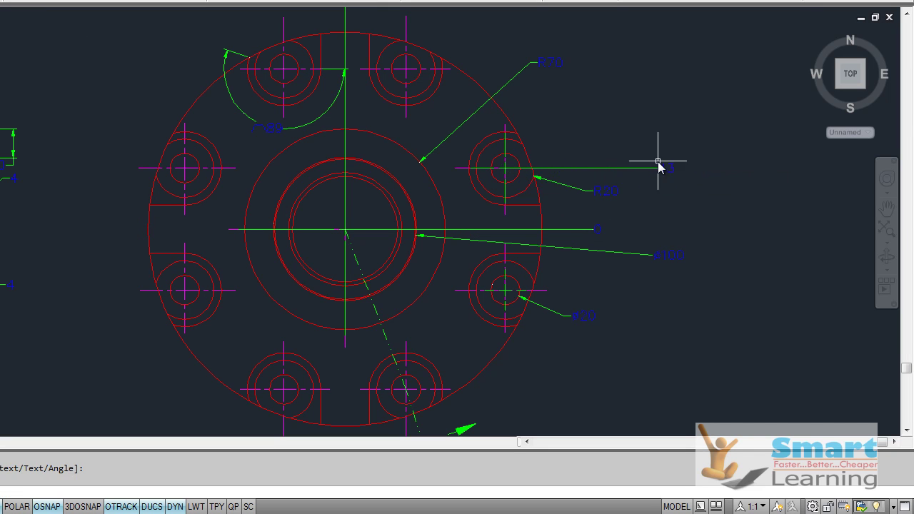
key("Return")
left_click(406, 70)
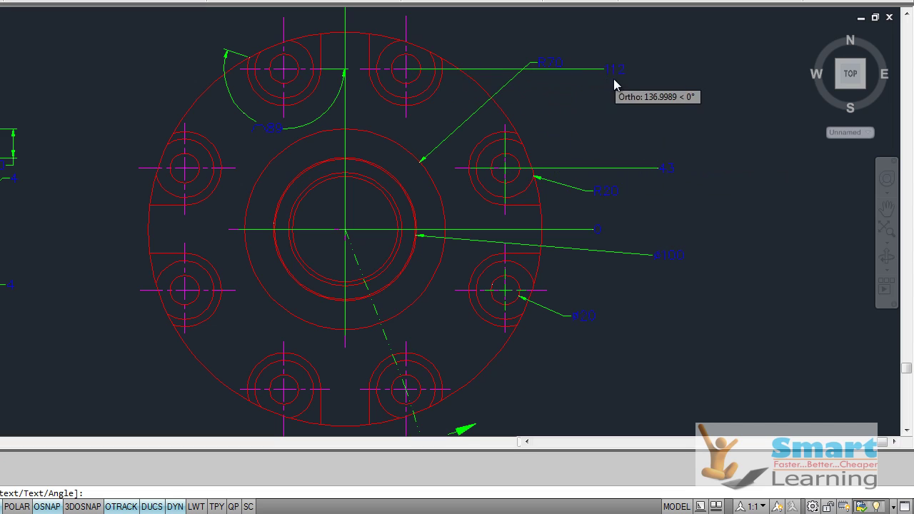
left_click(605, 87)
Add ordinate 42 leftward and 109 upward, then pick the top-right bolt-hole centre.
key("Return")
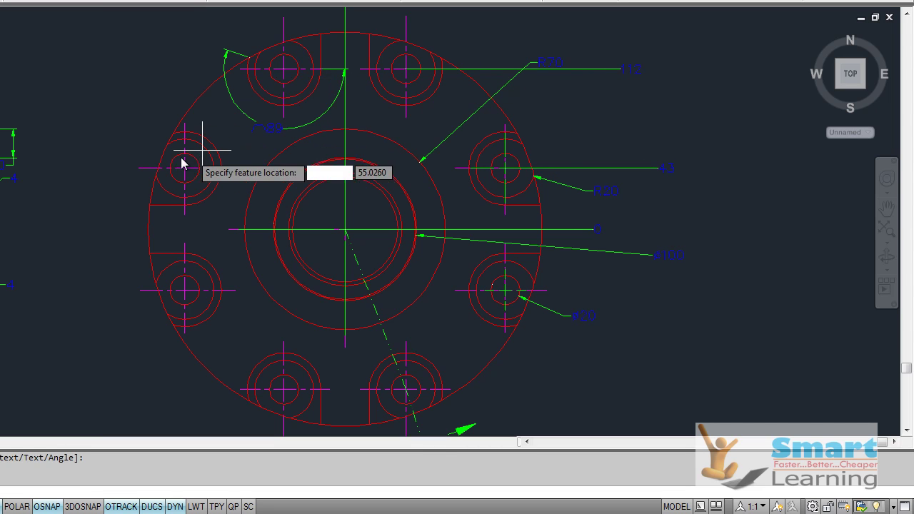
left_click(184, 169)
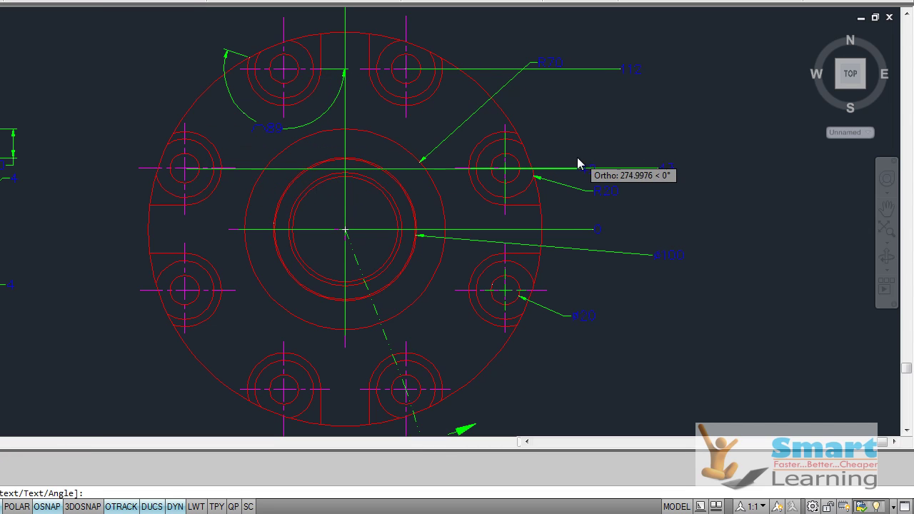
left_click(105, 162)
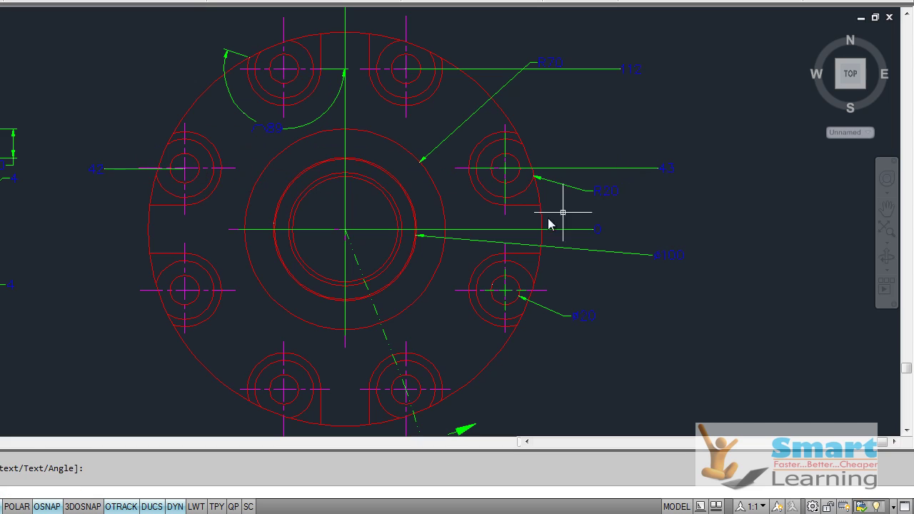
key("Return")
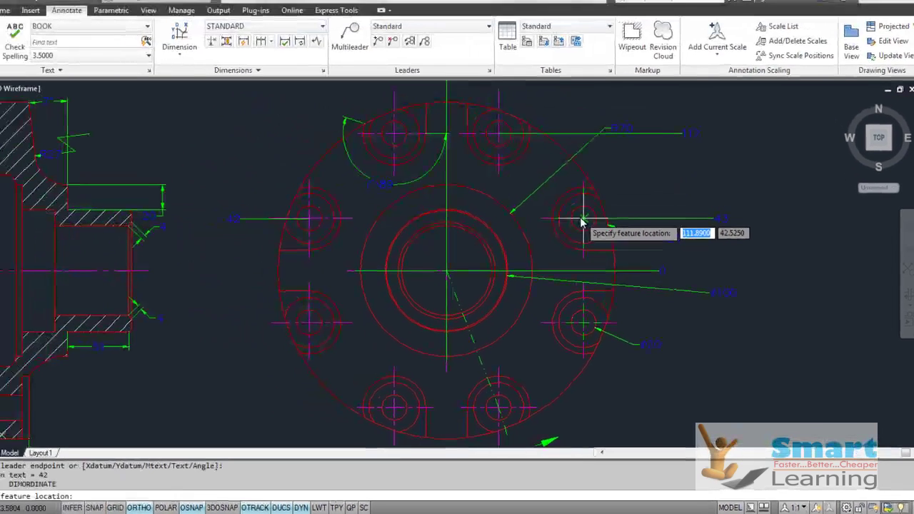
left_click(582, 219)
left_click(580, 109)
key("Return")
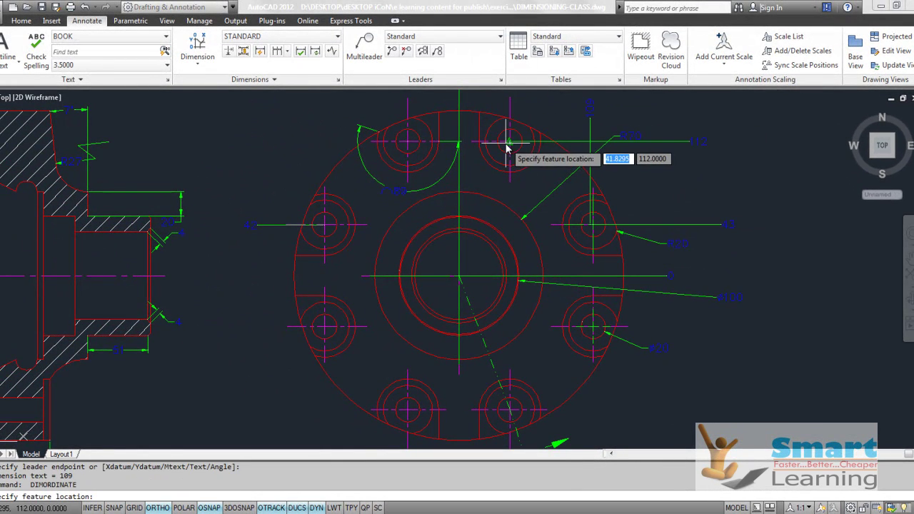
left_click(509, 143)
Complete the upward 42 ordinate from the top-right bolt hole, then select the Ø100 dimension.
scroll(508, 147, "down", 3)
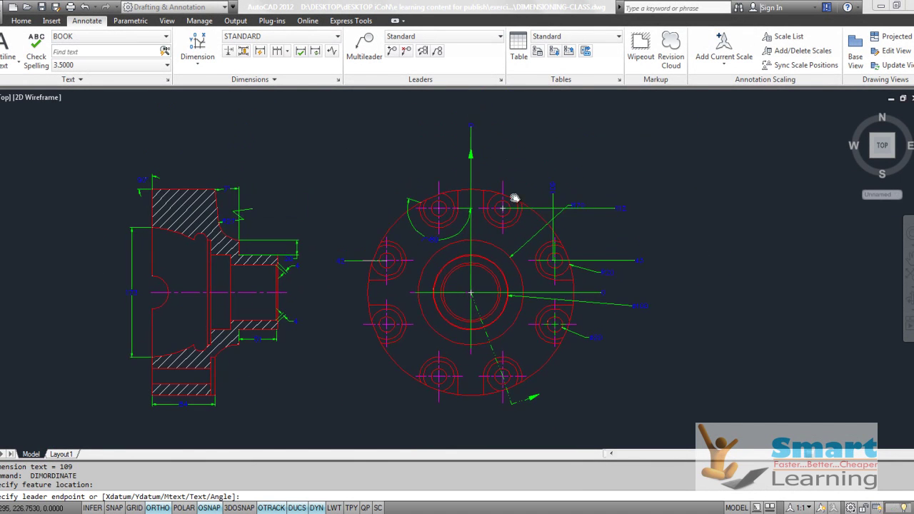
left_click(504, 152)
scroll(538, 193, "up", 2)
scroll(548, 200, "down", 1)
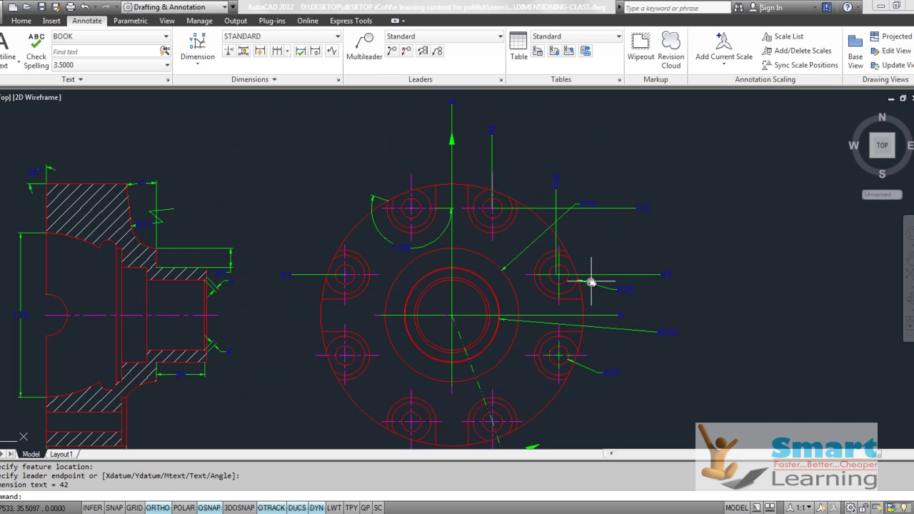
scroll(599, 290, "up", 2)
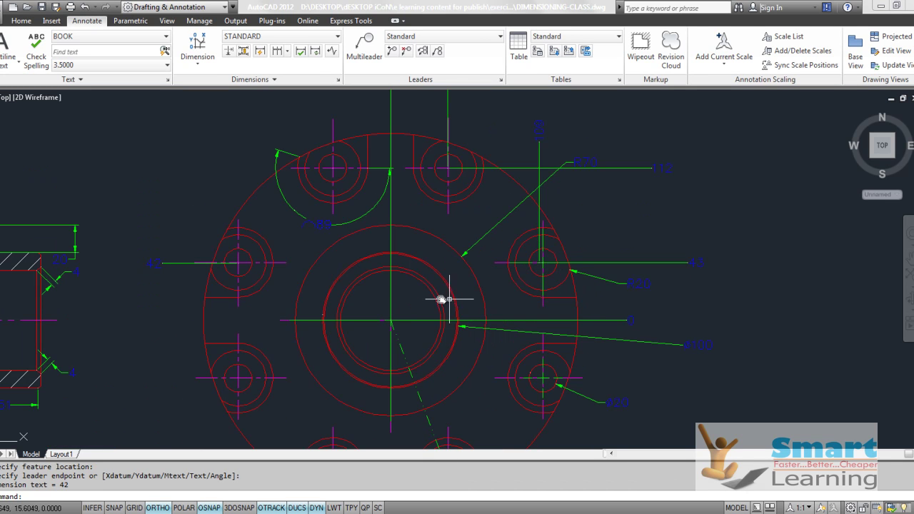
left_click(392, 321)
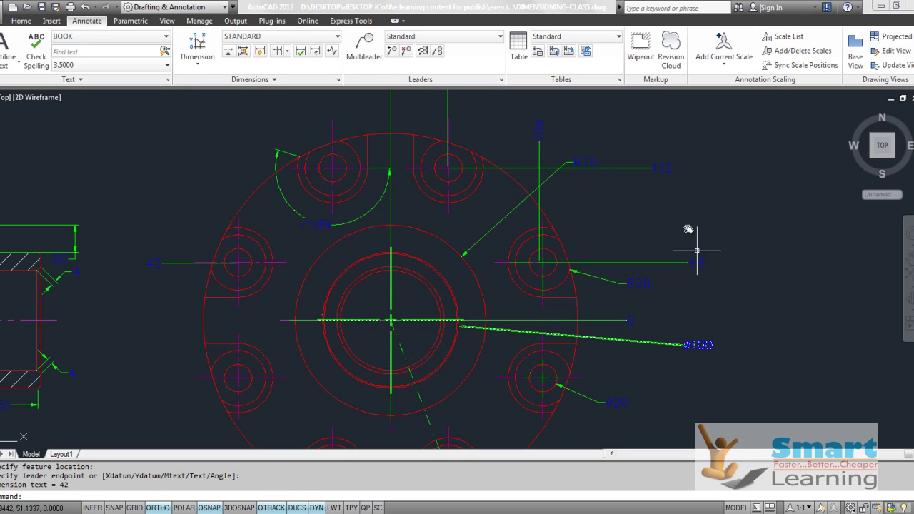
scroll(619, 235, "down", 2)
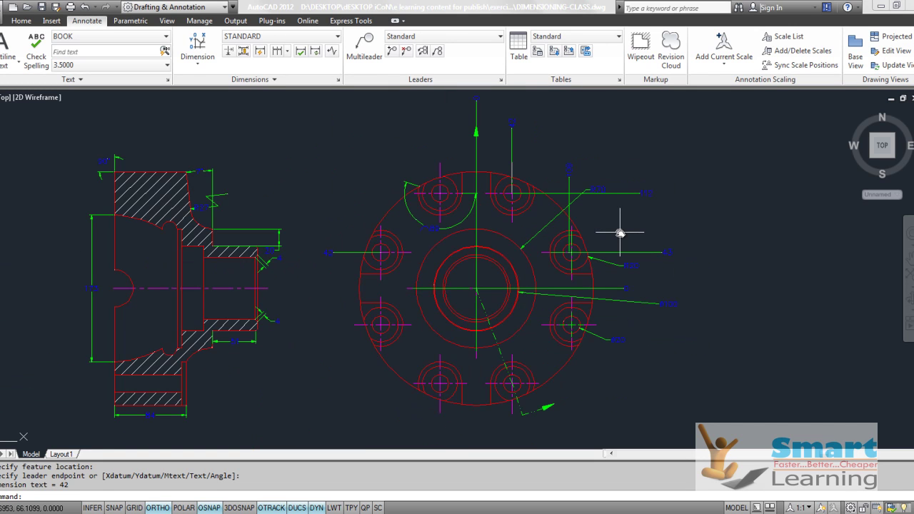